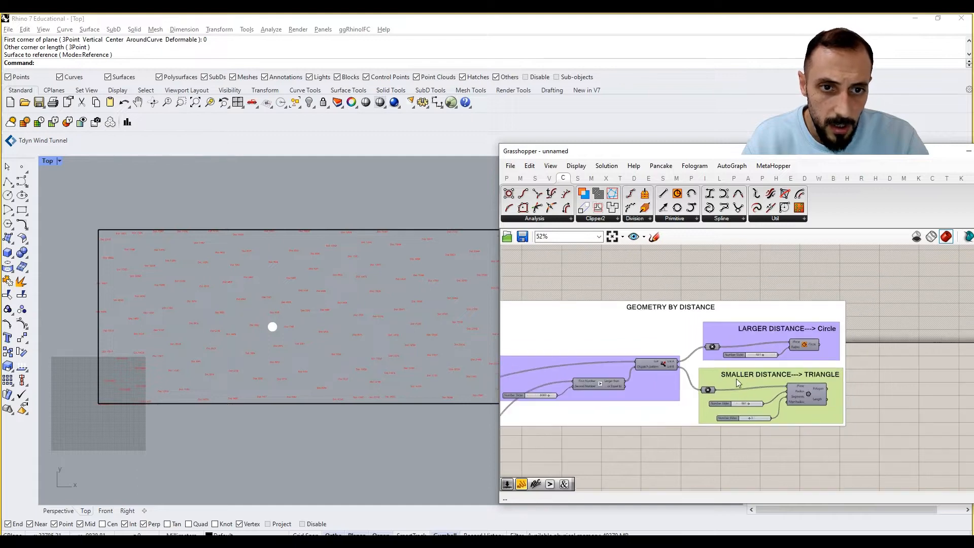
# Duplicate the purple group with the 8000 slider, Larger Than and Dispatch components into the empty canvas below the GEOMETRY BY DISTANCE definition
pyautogui.scroll(3, 632, 381)
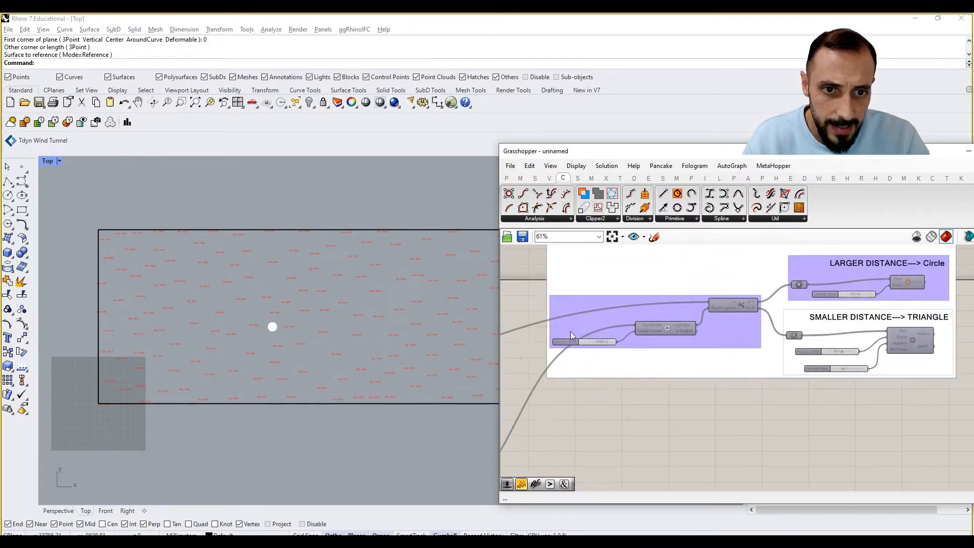
pyautogui.moveTo(532, 282); pyautogui.dragTo(766, 366)
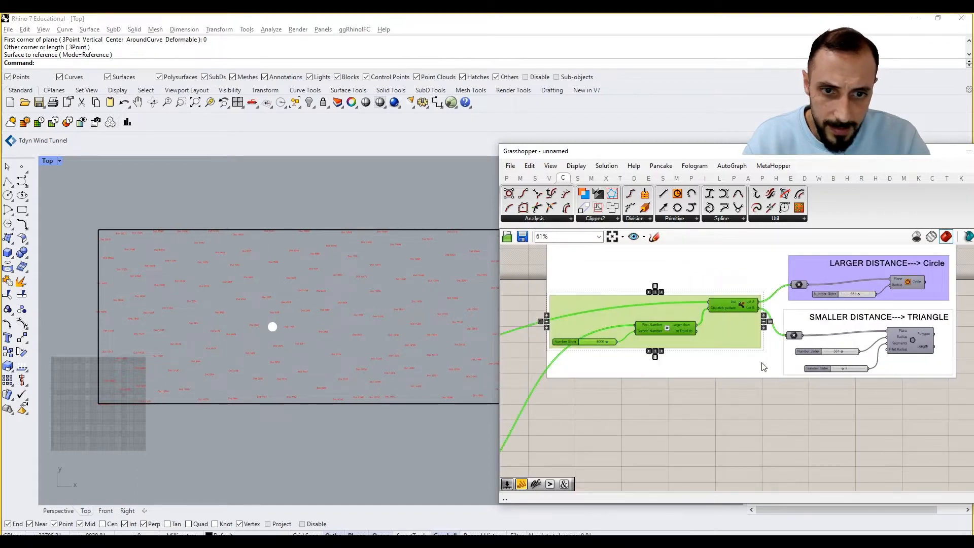
pyautogui.moveTo(731, 313); pyautogui.dragTo(763, 432)
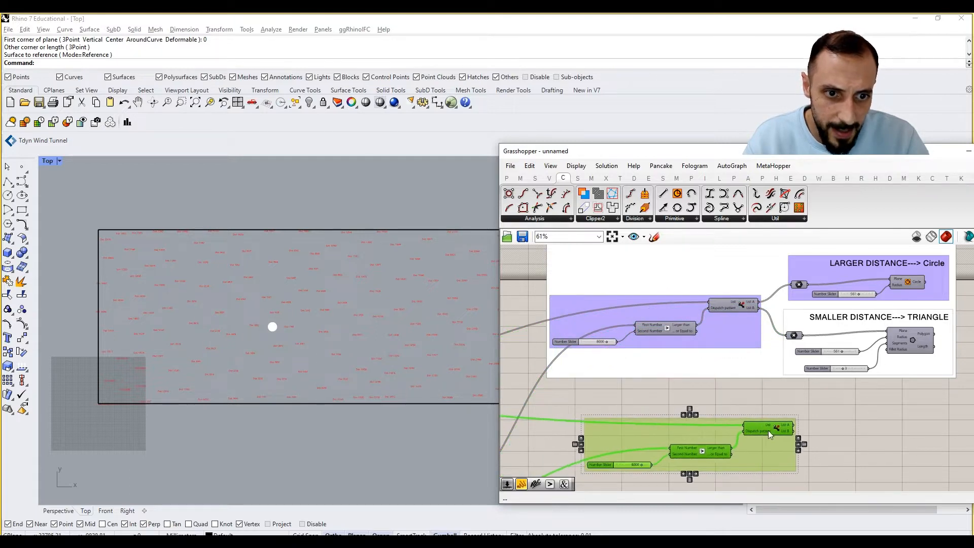
pyautogui.moveTo(782, 436); pyautogui.dragTo(745, 371, button='right')
pyautogui.click(789, 382)
pyautogui.scroll(2, 757, 364)
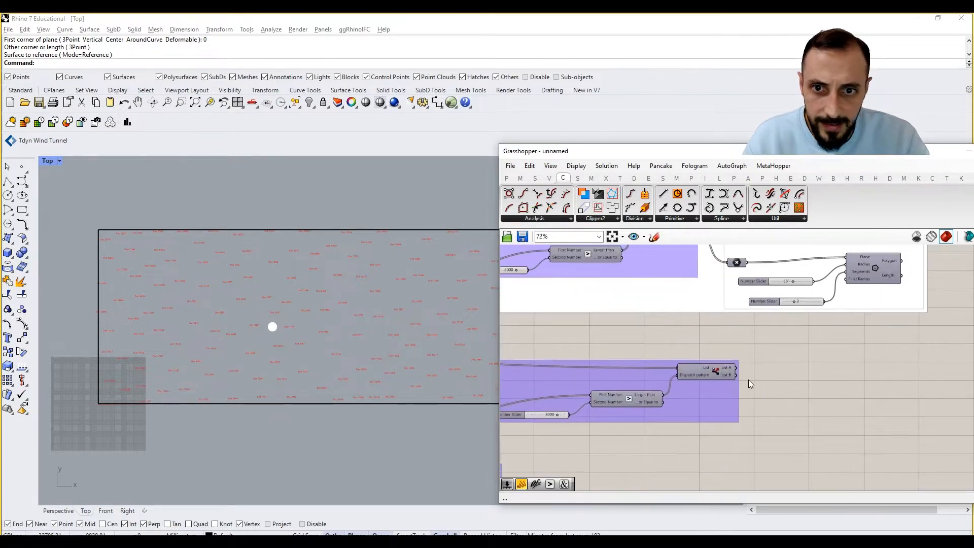
pyautogui.moveTo(745, 381); pyautogui.dragTo(858, 397, button='right')
pyautogui.moveTo(793, 406); pyautogui.dragTo(787, 407)
pyautogui.moveTo(867, 389); pyautogui.dragTo(826, 403, button='right')
pyautogui.click(826, 403)
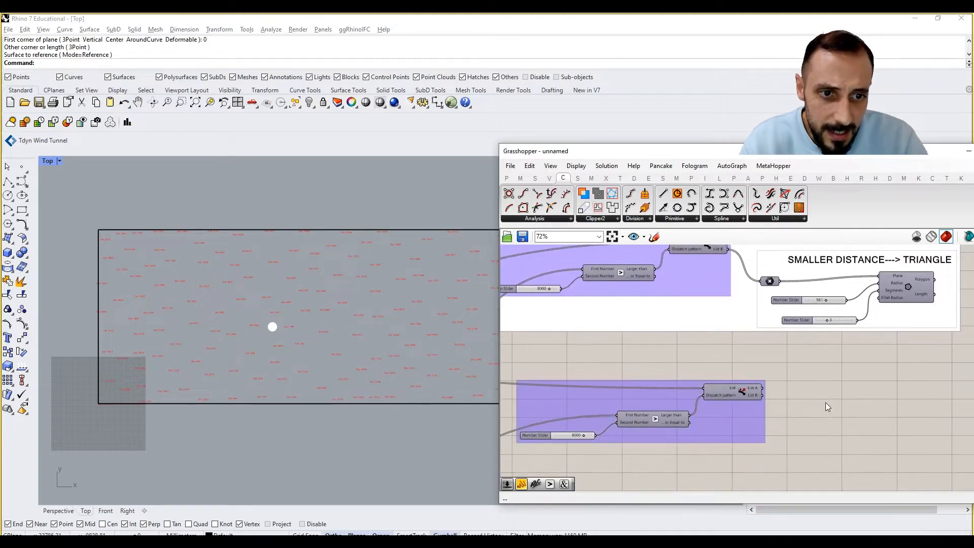
pyautogui.scroll(1, 825, 381)
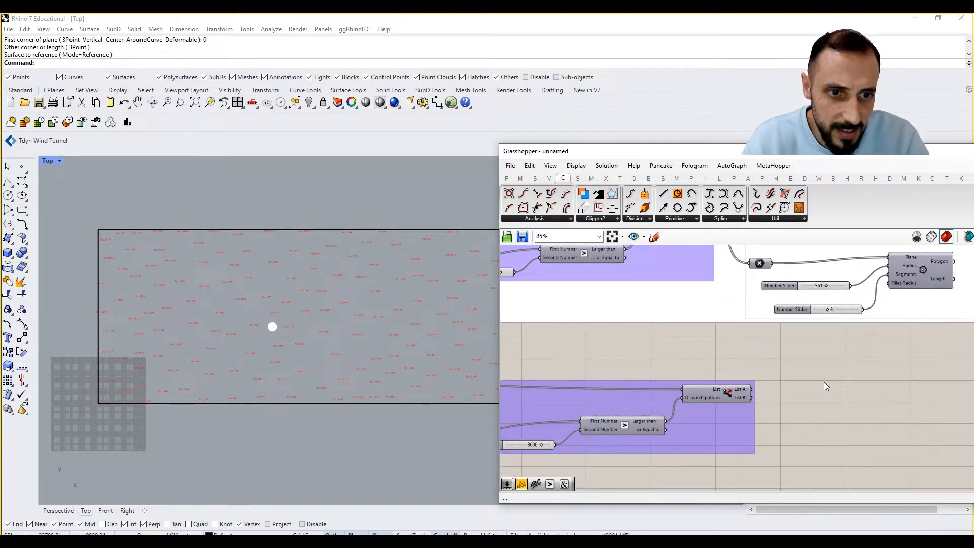
# Add a Rectangle component beside the copied Dispatch component, leaving room between the two
pyautogui.doubleClick(824, 381)
pyautogui.write('rect')
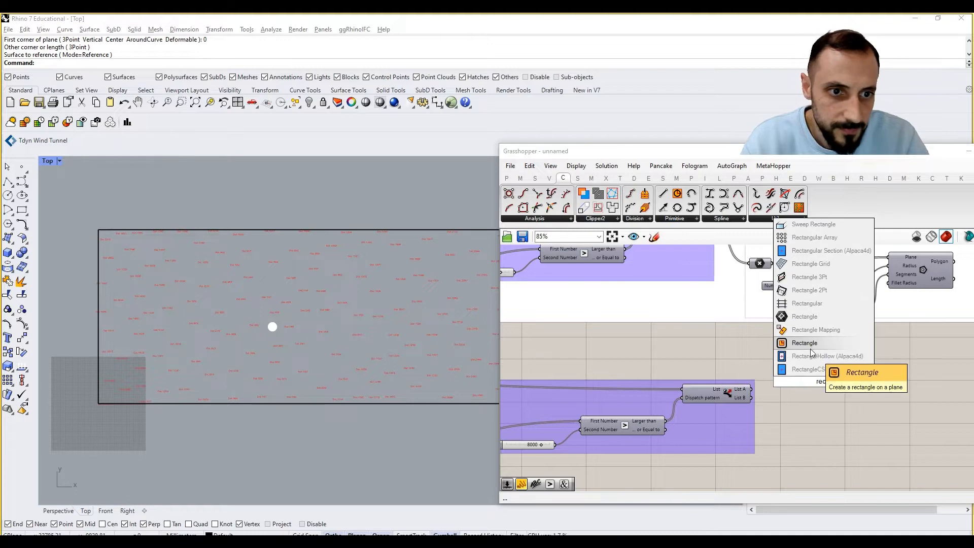
pyautogui.click(811, 344)
pyautogui.scroll(2, 755, 395)
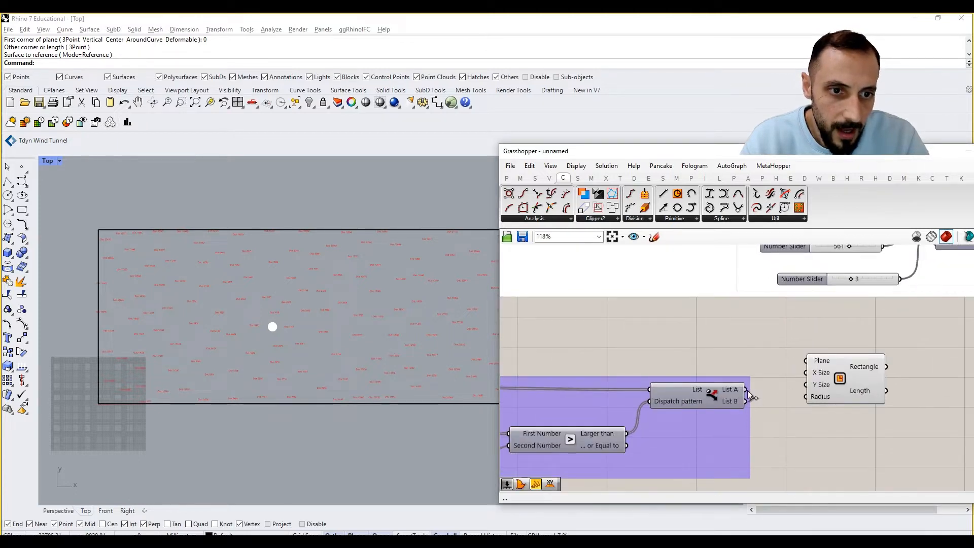
pyautogui.moveTo(822, 380); pyautogui.dragTo(878, 383)
# Add a Point parameter and wire it between the copied Dispatch's List A output and the Rectangle's Plane input
pyautogui.click(791, 388)
pyautogui.doubleClick(790, 389)
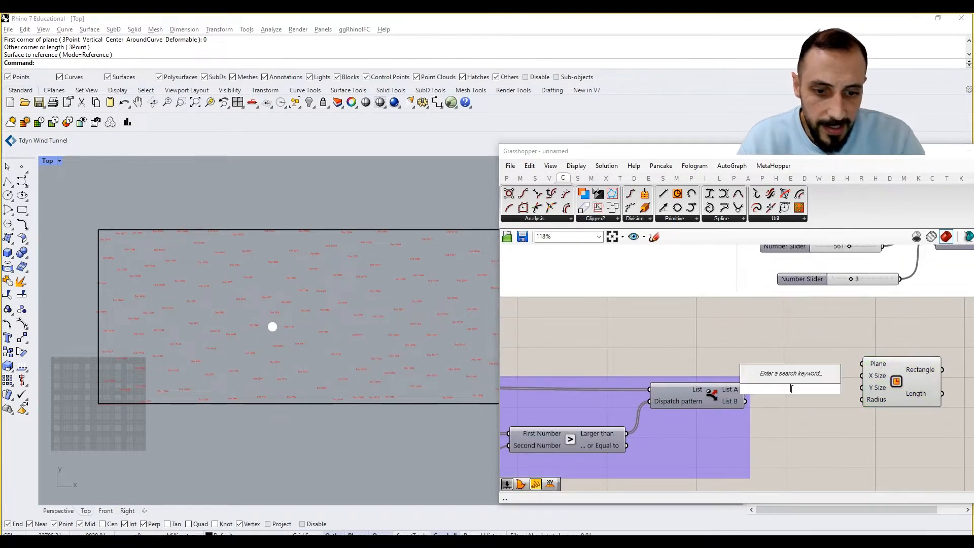
pyautogui.write('point')
pyautogui.click(790, 376)
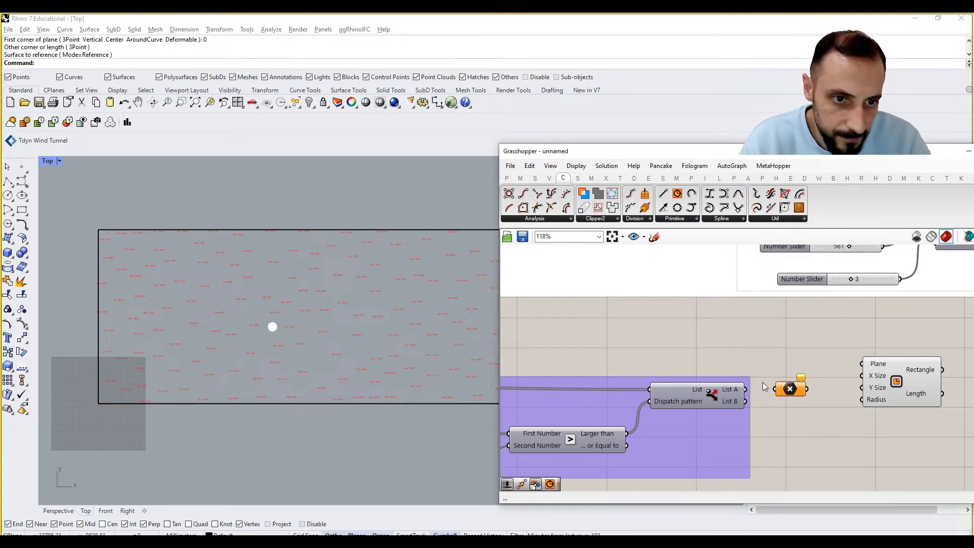
pyautogui.moveTo(780, 395); pyautogui.dragTo(797, 380)
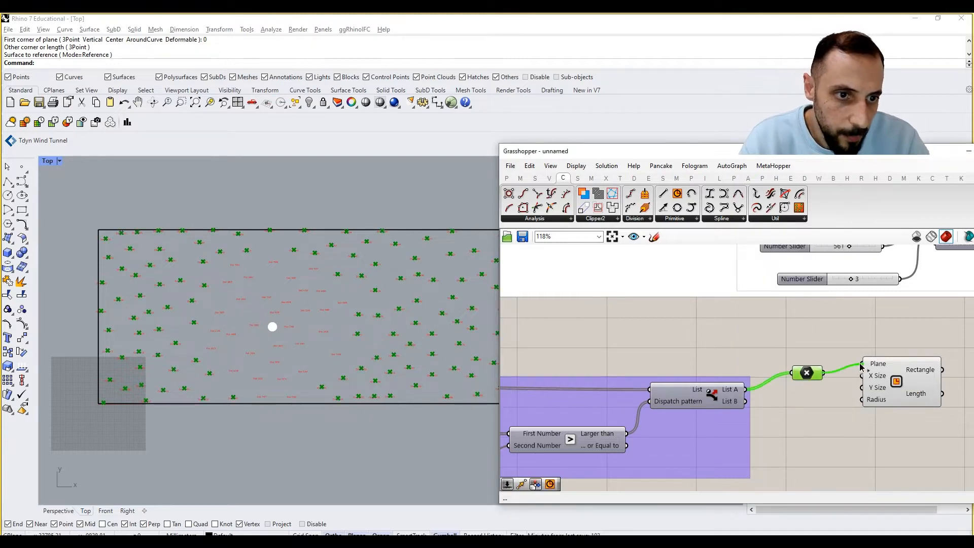
pyautogui.moveTo(891, 379); pyautogui.dragTo(934, 376)
pyautogui.click(853, 340)
pyautogui.moveTo(814, 370); pyautogui.dragTo(827, 358)
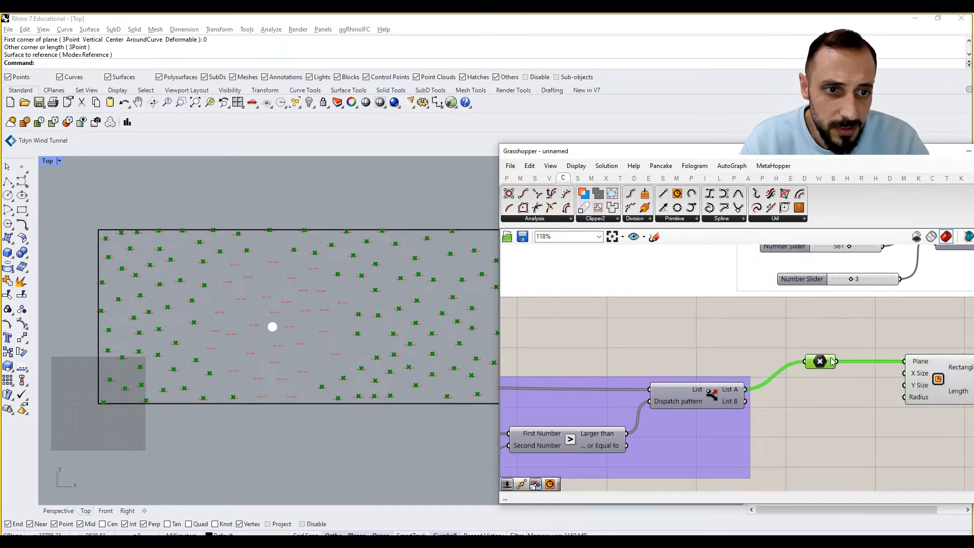
pyautogui.click(821, 337)
# Place a Construct Domain component between the Point parameter and the Rectangle component
pyautogui.click(521, 179)
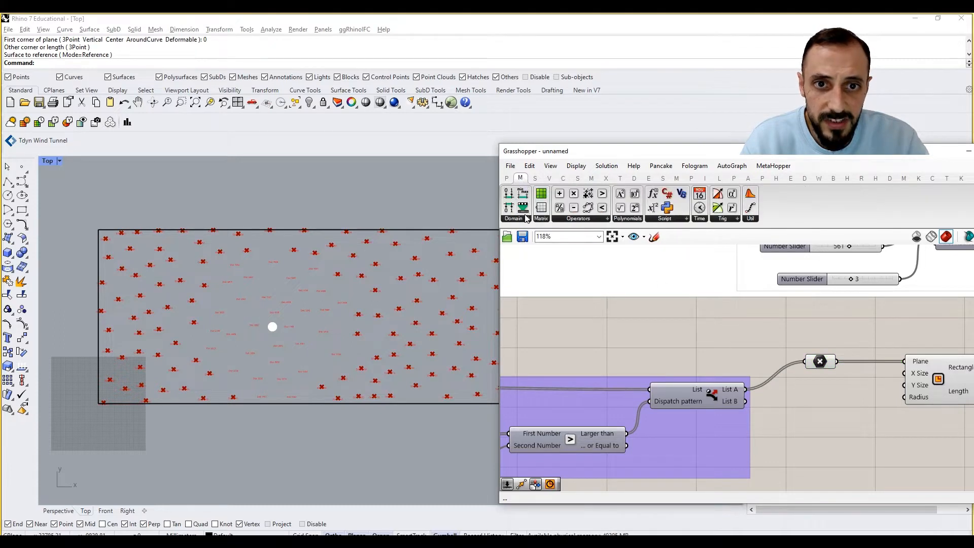
pyautogui.click(526, 218)
pyautogui.click(527, 233)
pyautogui.click(846, 400)
pyautogui.moveTo(847, 401); pyautogui.dragTo(742, 390, button='right')
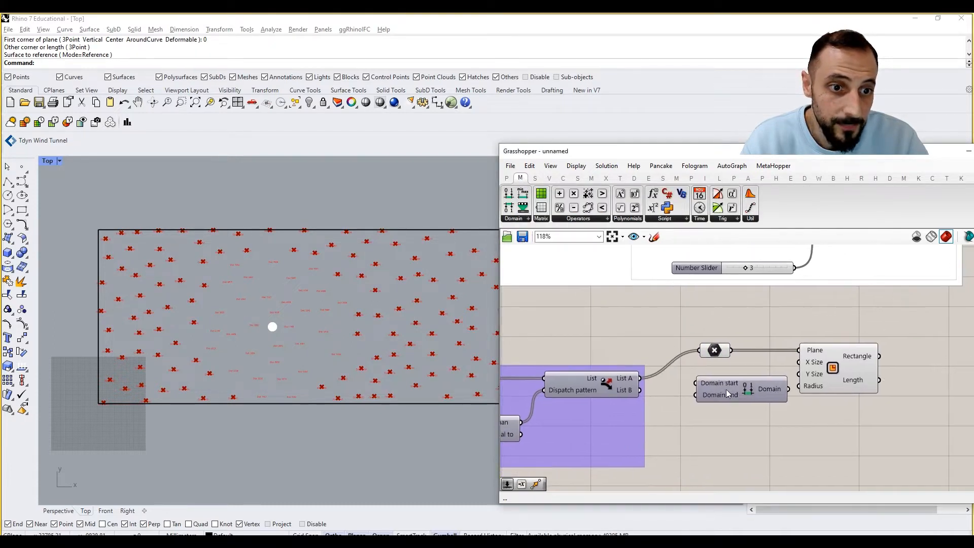
pyautogui.moveTo(707, 398); pyautogui.dragTo(739, 396)
# Create a number slider set to 150 and connect it to the Domain end input of Construct Domain
pyautogui.doubleClick(705, 426)
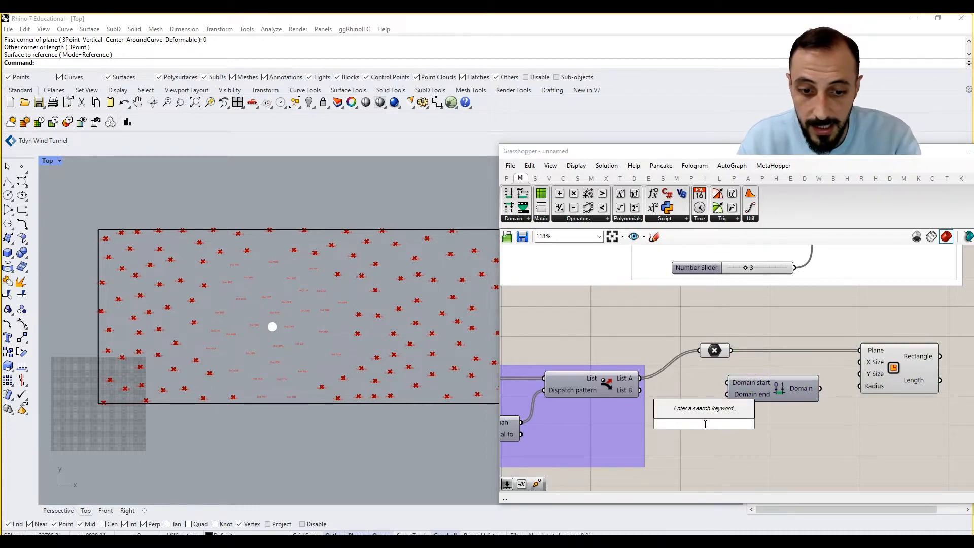
pyautogui.write('150')
pyautogui.press('Return')
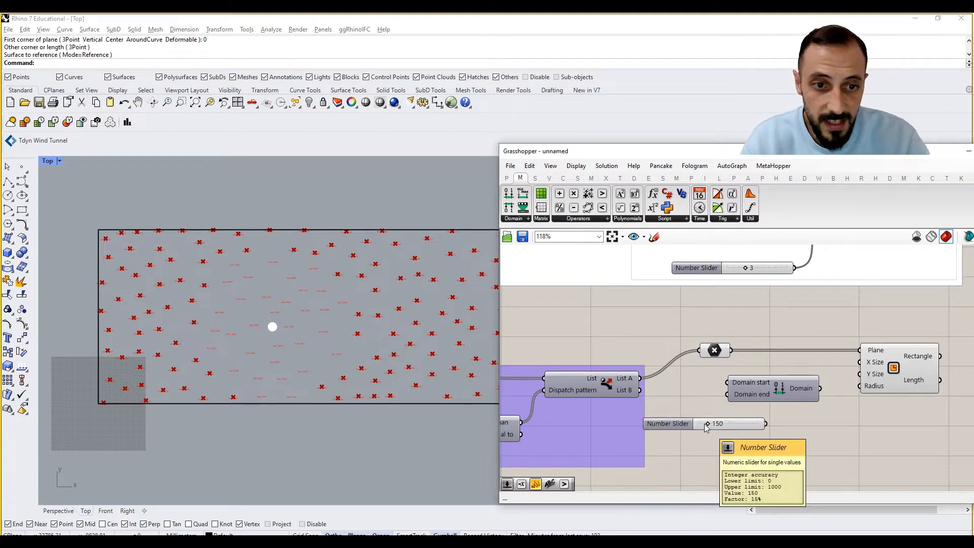
pyautogui.moveTo(937, 393); pyautogui.dragTo(852, 391, button='right')
pyautogui.moveTo(817, 382); pyautogui.dragTo(973, 386)
pyautogui.moveTo(721, 389); pyautogui.dragTo(715, 390, button='right')
pyautogui.moveTo(676, 394); pyautogui.dragTo(808, 392)
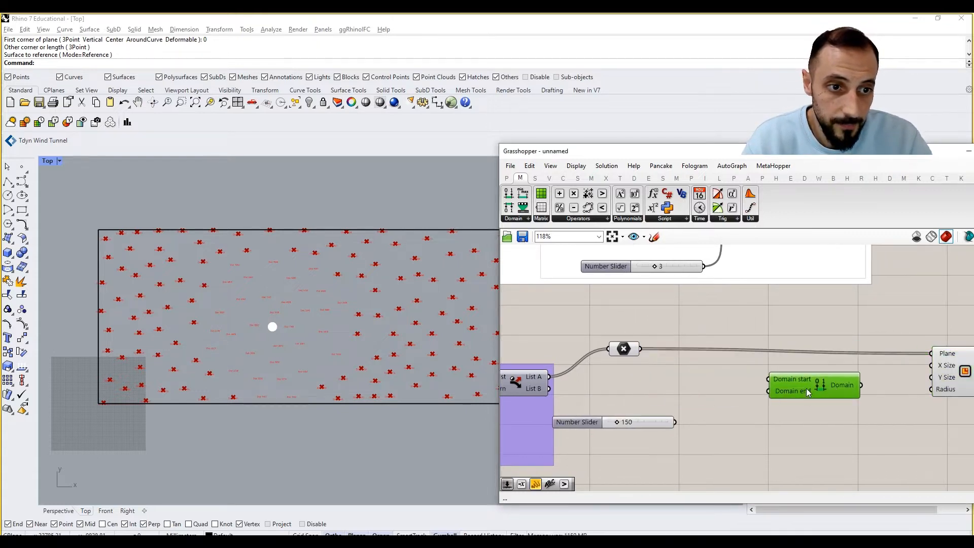
pyautogui.moveTo(659, 427); pyautogui.dragTo(728, 412)
pyautogui.moveTo(971, 365); pyautogui.dragTo(963, 352)
pyautogui.moveTo(740, 409); pyautogui.dragTo(694, 414)
# Add a Negative component, feed it from the 150 slider and connect its result to the Domain start input
pyautogui.doubleClick(695, 371)
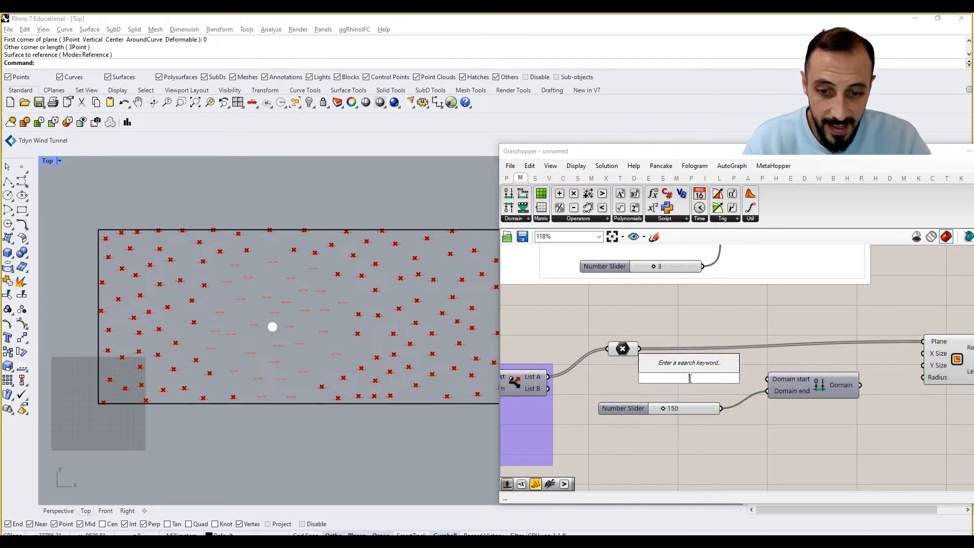
pyautogui.write('neg')
pyautogui.press('Return')
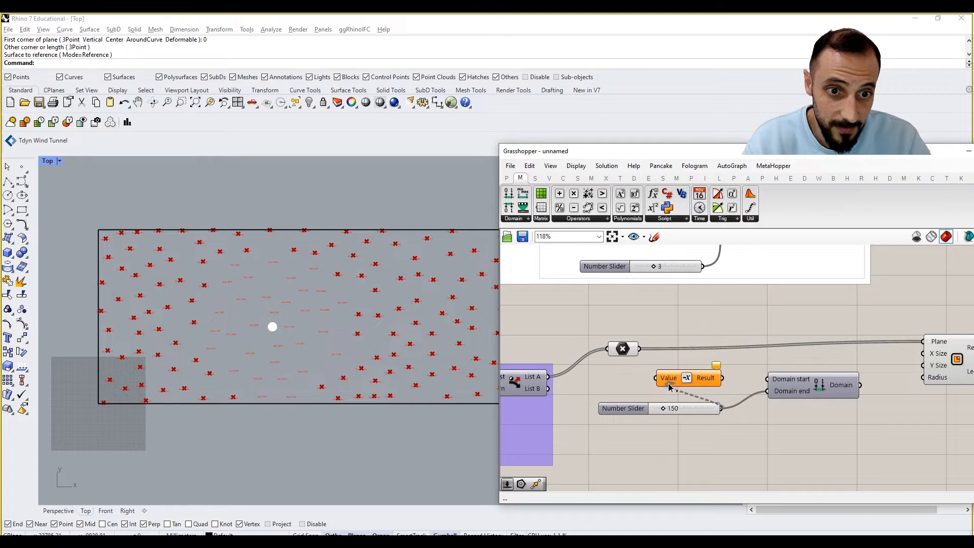
pyautogui.moveTo(721, 378); pyautogui.dragTo(773, 384)
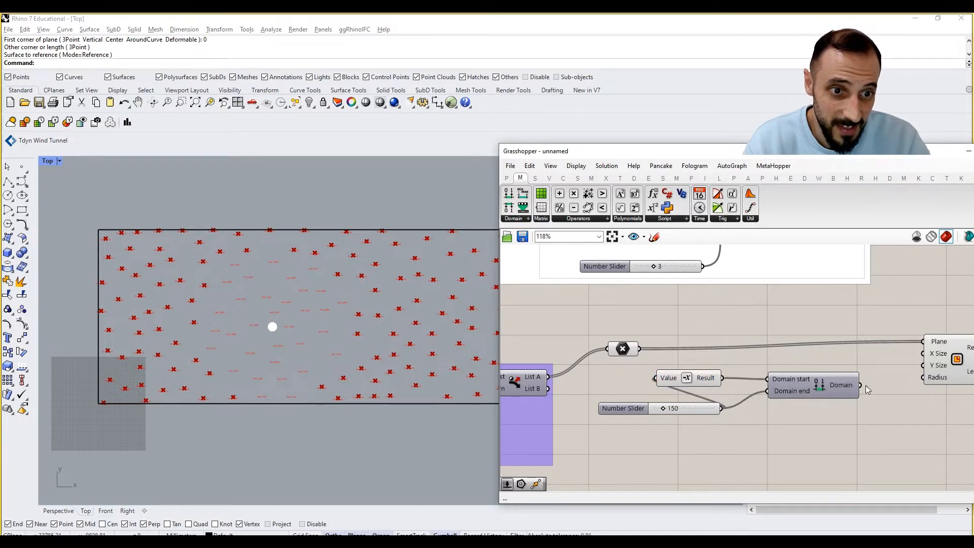
# Connect the Construct Domain output to both the X Size and Y Size inputs of the Rectangle component
pyautogui.moveTo(885, 378); pyautogui.dragTo(899, 373)
pyautogui.moveTo(897, 380); pyautogui.dragTo(802, 375, button='right')
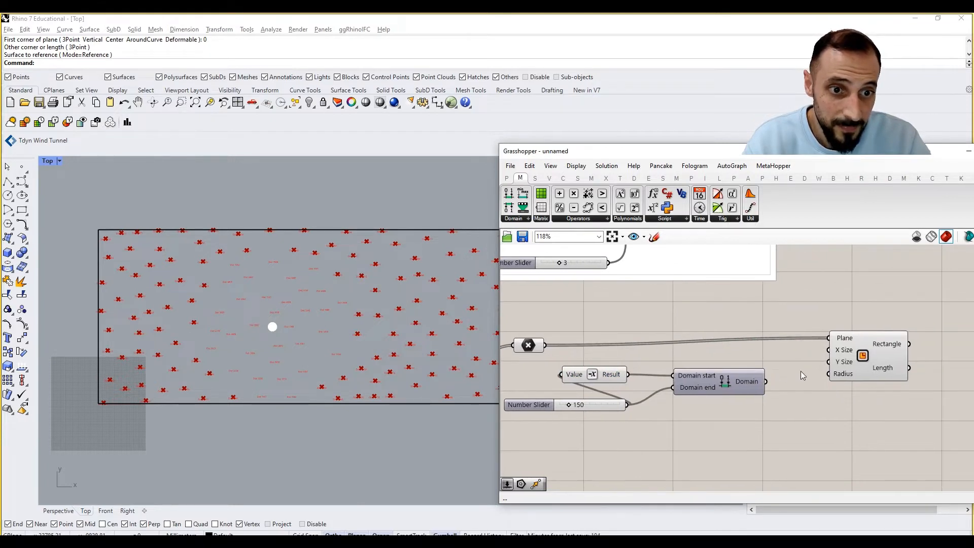
pyautogui.moveTo(767, 383); pyautogui.dragTo(846, 364)
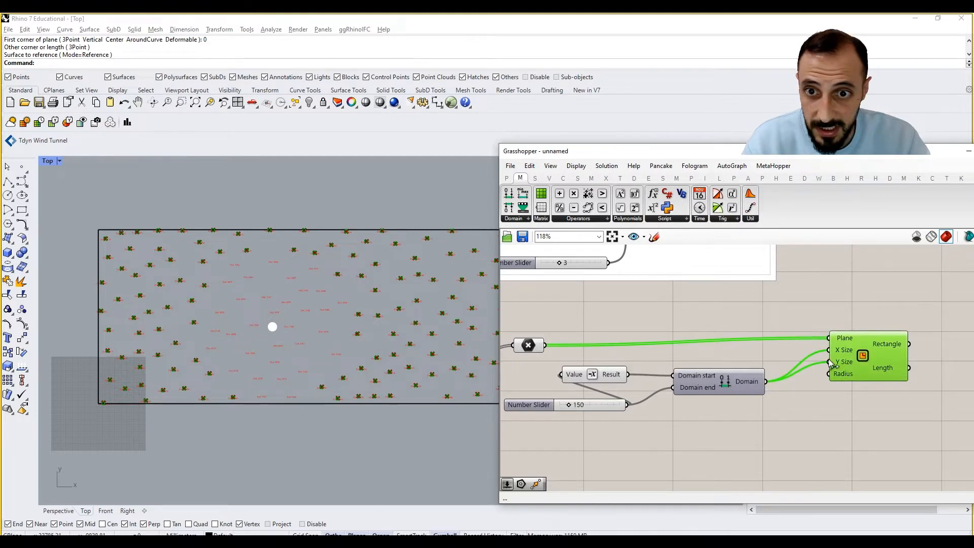
# Increase the rectangle size slider to 660 and check the enlarged squares in the Top viewport
pyautogui.scroll(5, 327, 259)
pyautogui.scroll(-3, 603, 414)
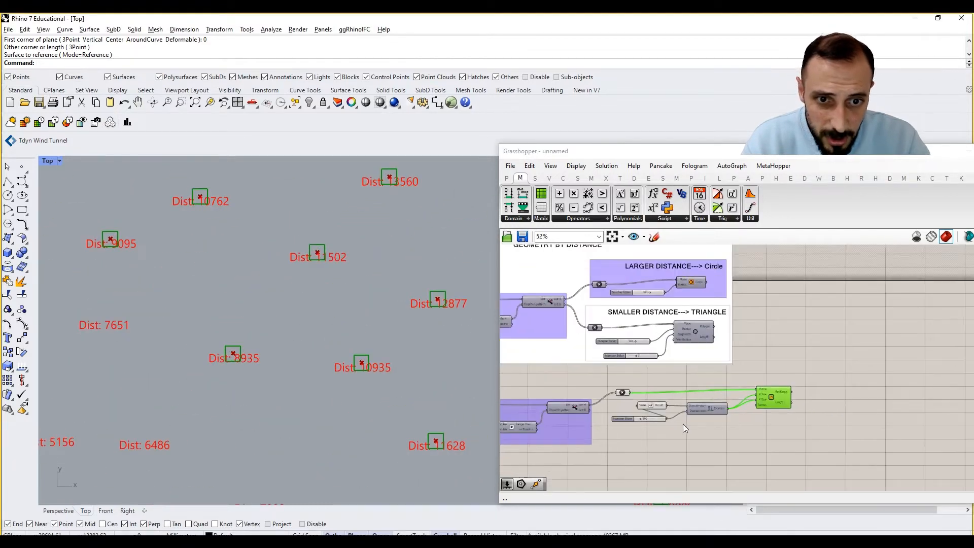
pyautogui.scroll(2, 683, 424)
pyautogui.moveTo(641, 419); pyautogui.dragTo(666, 425)
pyautogui.scroll(-5, 338, 354)
pyautogui.scroll(-5, 340, 352)
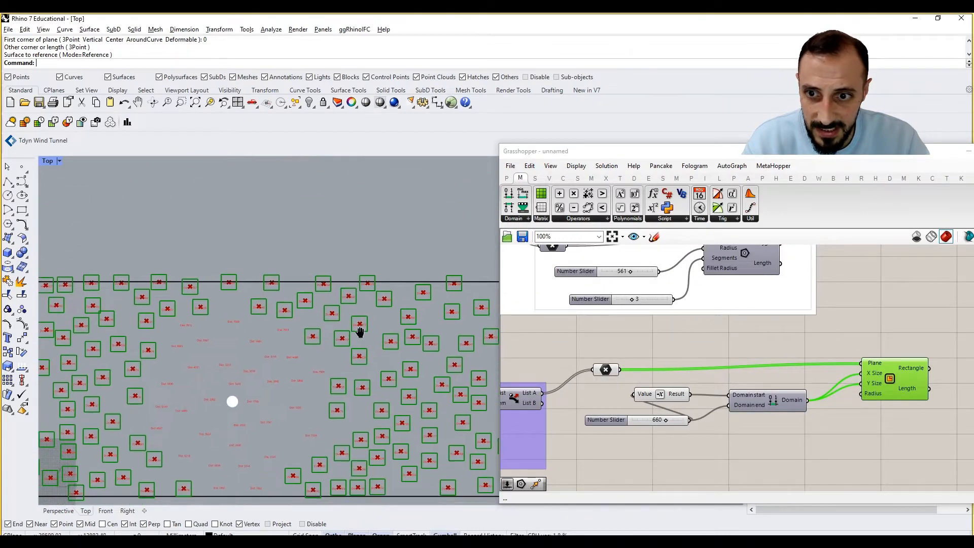
pyautogui.scroll(4, 329, 314)
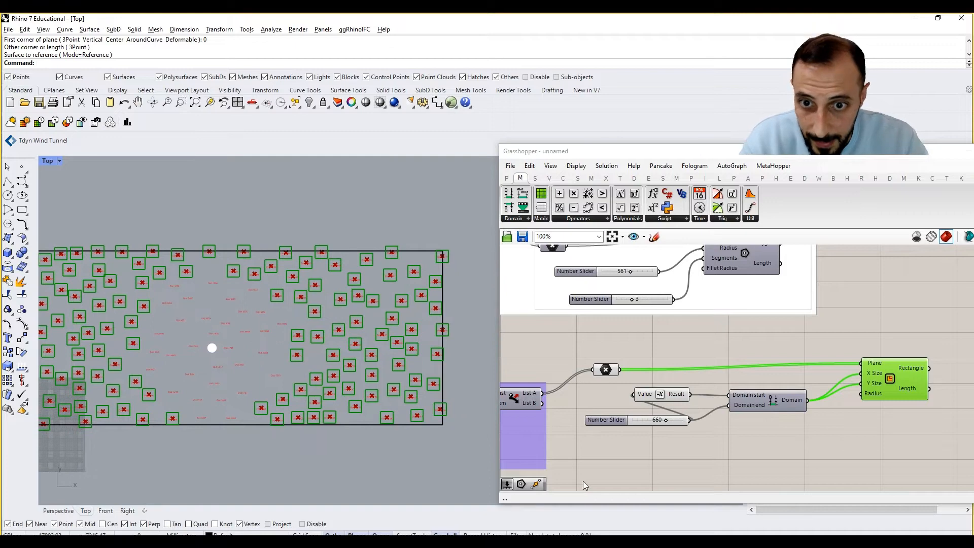
# Tidy the canvas by moving the Negative component and the Point parameter closer to the components they feed
pyautogui.click(738, 449)
pyautogui.moveTo(678, 401); pyautogui.dragTo(707, 401)
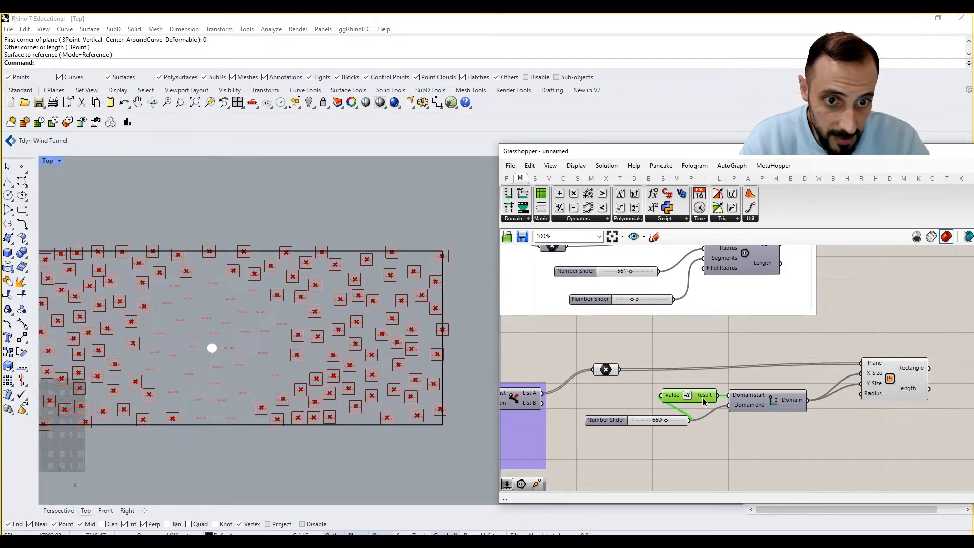
pyautogui.moveTo(610, 375); pyautogui.dragTo(628, 375)
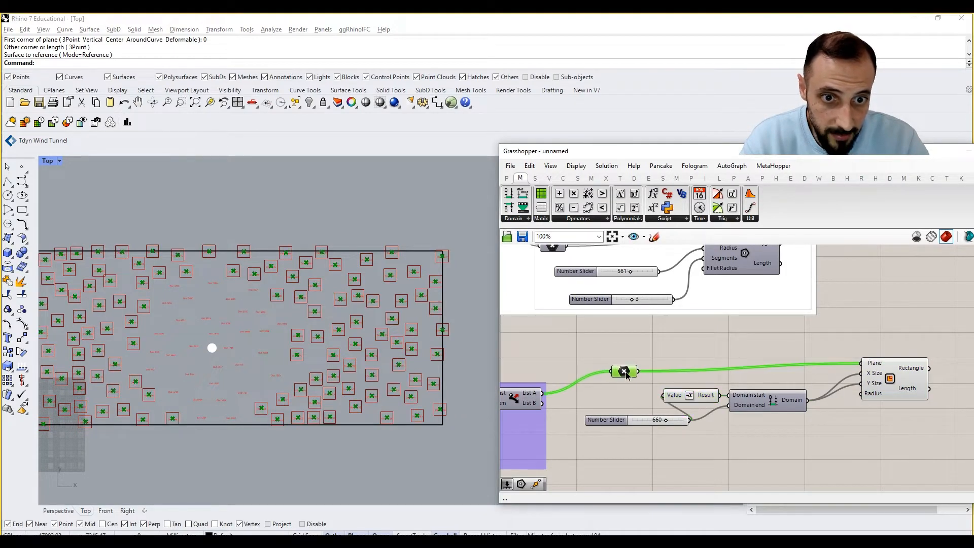
# Copy the "LARGER DISTANCE---> Circle" label to just above the new rectangle components
pyautogui.scroll(-3, 645, 380)
pyautogui.moveTo(673, 378); pyautogui.dragTo(677, 419, button='right')
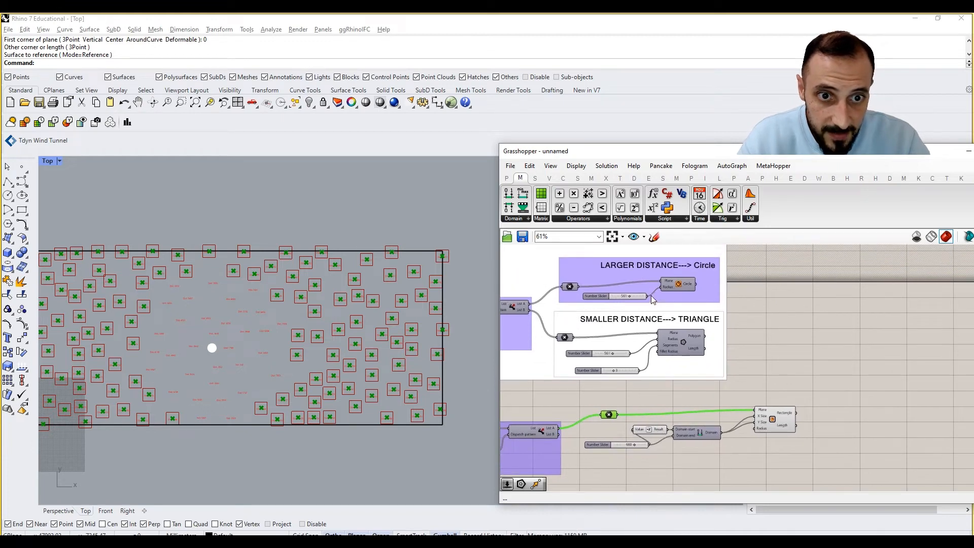
pyautogui.click(638, 267)
pyautogui.keyDown('alt'); pyautogui.moveTo(635, 263); pyautogui.dragTo(673, 394); pyautogui.keyUp('alt')
pyautogui.moveTo(805, 394); pyautogui.dragTo(590, 451)
pyautogui.click(664, 461)
pyautogui.scroll(2, 807, 406)
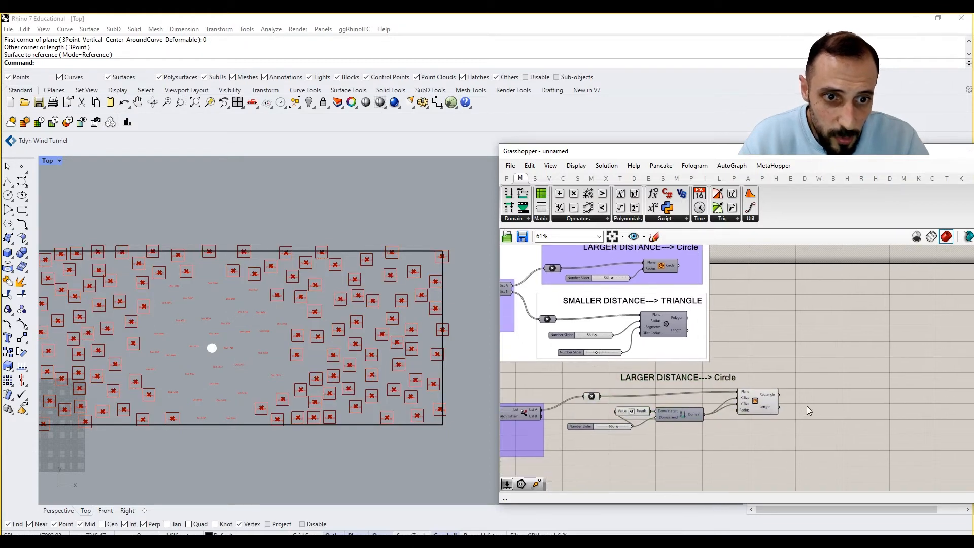
pyautogui.doubleClick(808, 403)
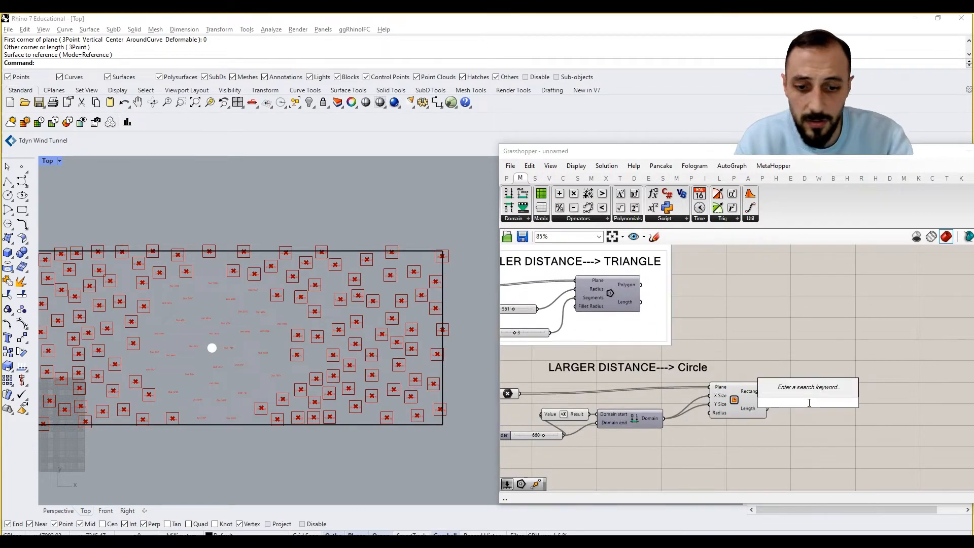
pyautogui.write('pre')
pyautogui.press('BackSpace')
pyautogui.press('BackSpace')
pyautogui.press('BackSpace')
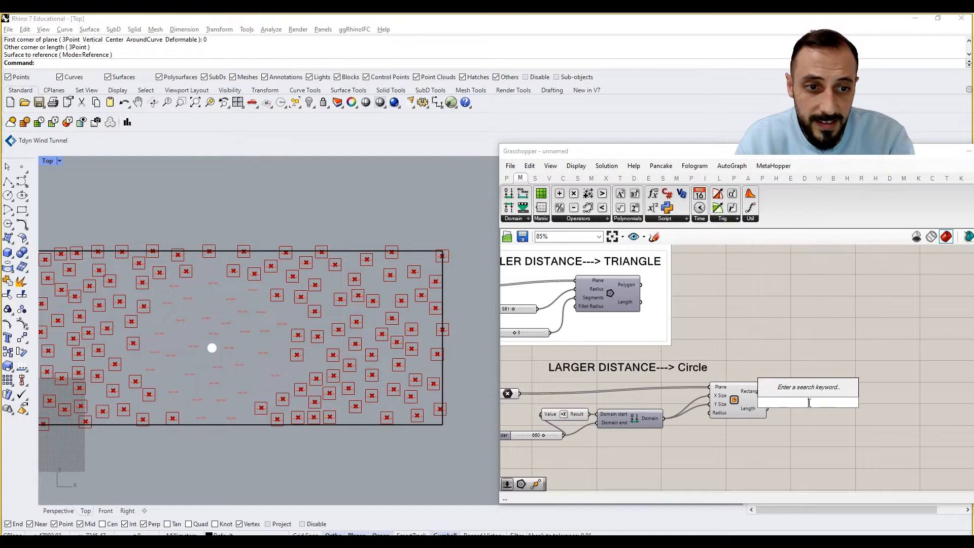
pyautogui.click(752, 381)
pyautogui.click(752, 401)
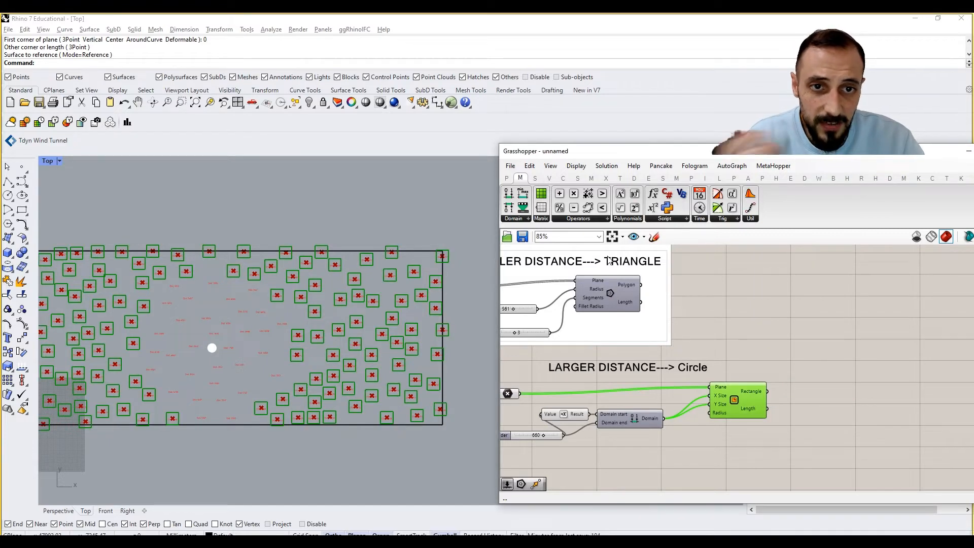
# Add a Boundary Surfaces component after the Rectangle component and connect the Rectangle output to its Edges input
pyautogui.click(579, 180)
pyautogui.click(598, 219)
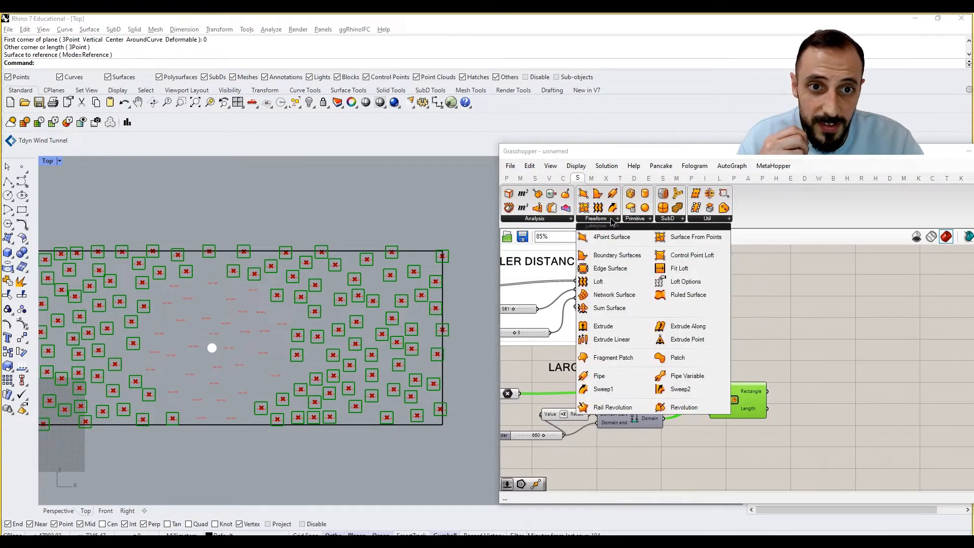
pyautogui.click(614, 258)
pyautogui.click(797, 400)
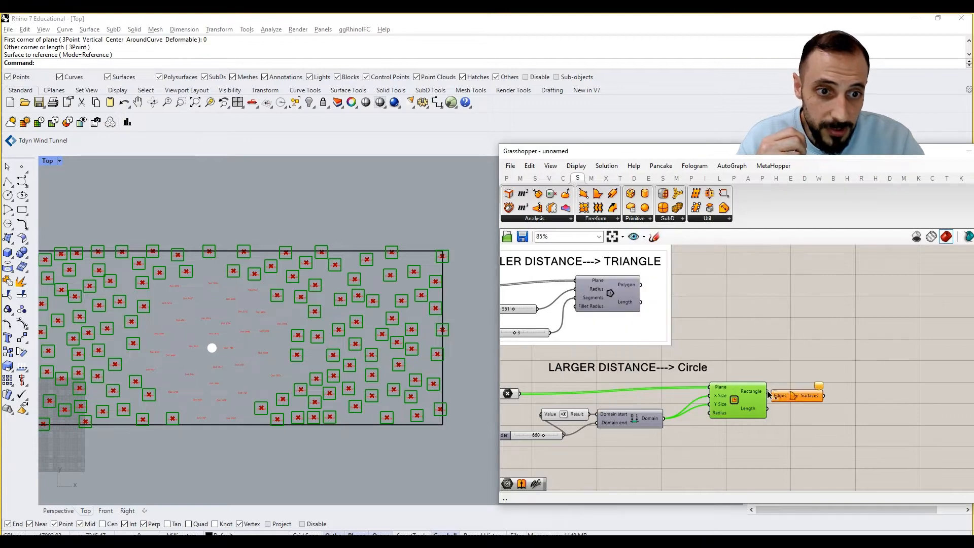
pyautogui.moveTo(767, 391); pyautogui.dragTo(772, 395)
pyautogui.click(784, 377)
# Turn off the preview of the Point parameter and Rectangle component that feed the Boundary Surfaces
pyautogui.click(742, 403)
pyautogui.moveTo(740, 452); pyautogui.dragTo(790, 432, button='right')
pyautogui.moveTo(796, 433); pyautogui.dragTo(549, 378)
pyautogui.rightClick(547, 349)
pyautogui.click(573, 365)
pyautogui.click(878, 384)
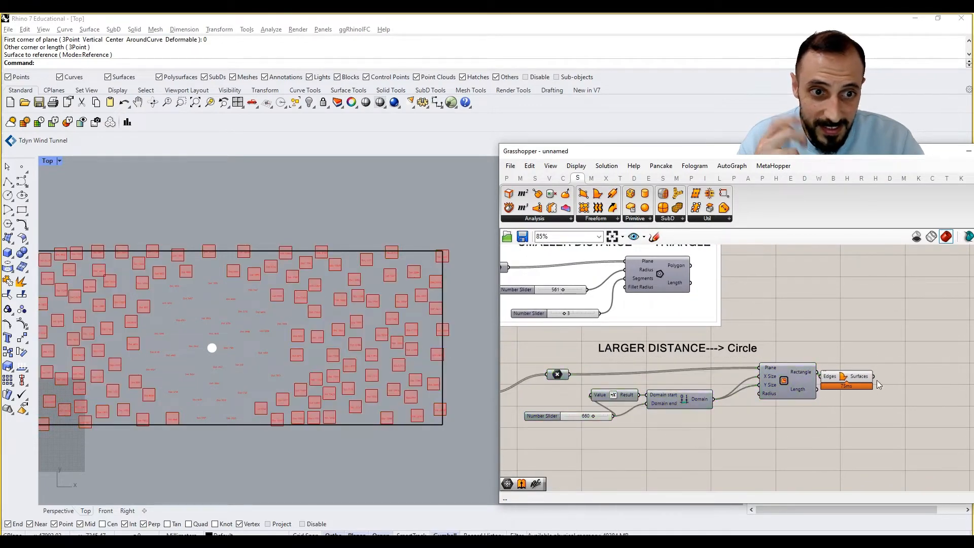
# Add a Custom Preview component after the Boundary Surfaces and connect the Surfaces output to its Geometry input
pyautogui.moveTo(860, 380); pyautogui.dragTo(887, 376)
pyautogui.moveTo(881, 374); pyautogui.dragTo(837, 375, button='right')
pyautogui.doubleClick(883, 370)
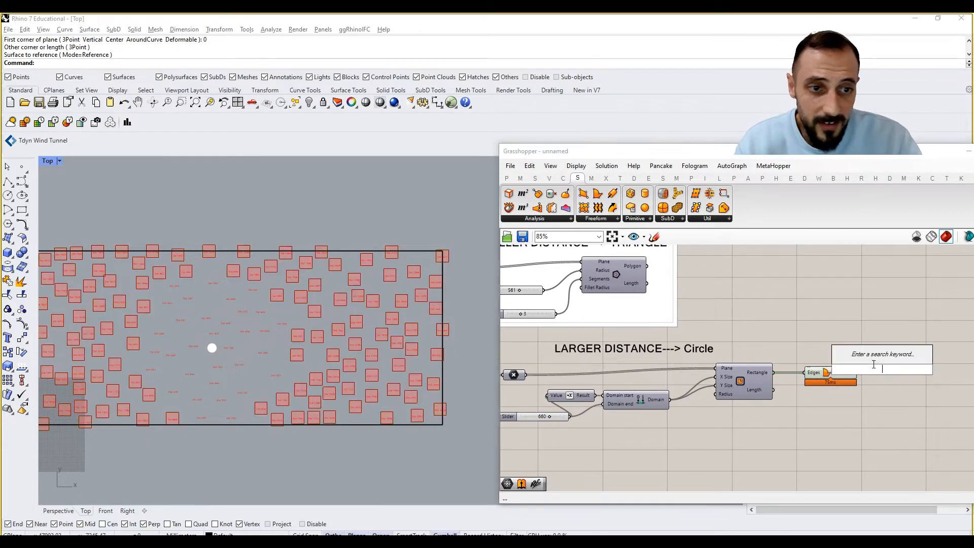
pyautogui.write('prev')
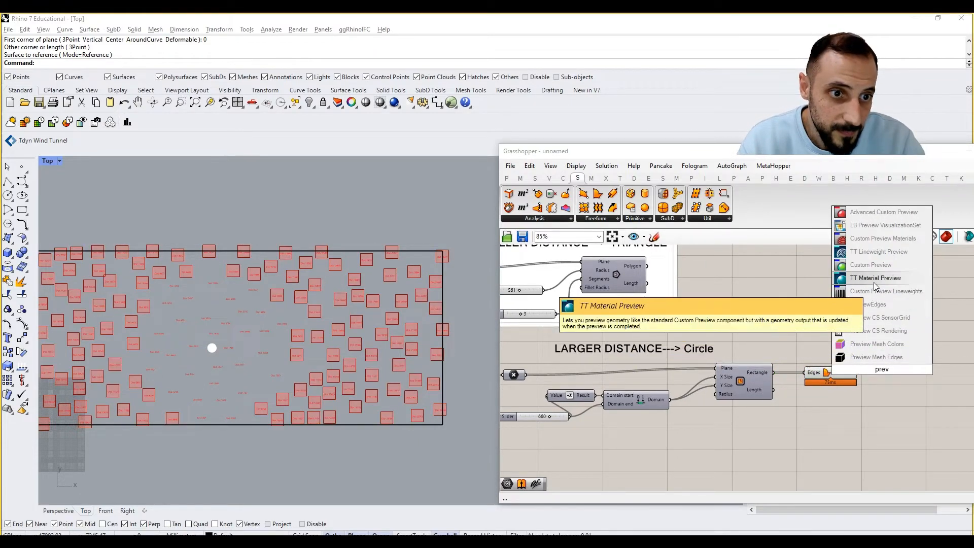
pyautogui.click(871, 264)
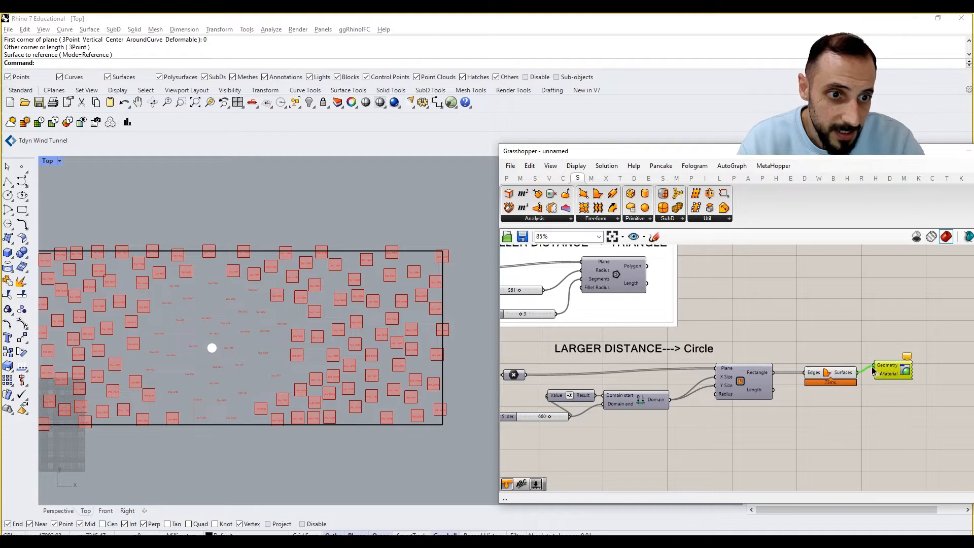
# Add a Colour Swatch below the Custom Preview and set it to a semi-transparent green with hue 115, saturation 100, value 100 and alpha 114
pyautogui.doubleClick(867, 404)
pyautogui.write('swa')
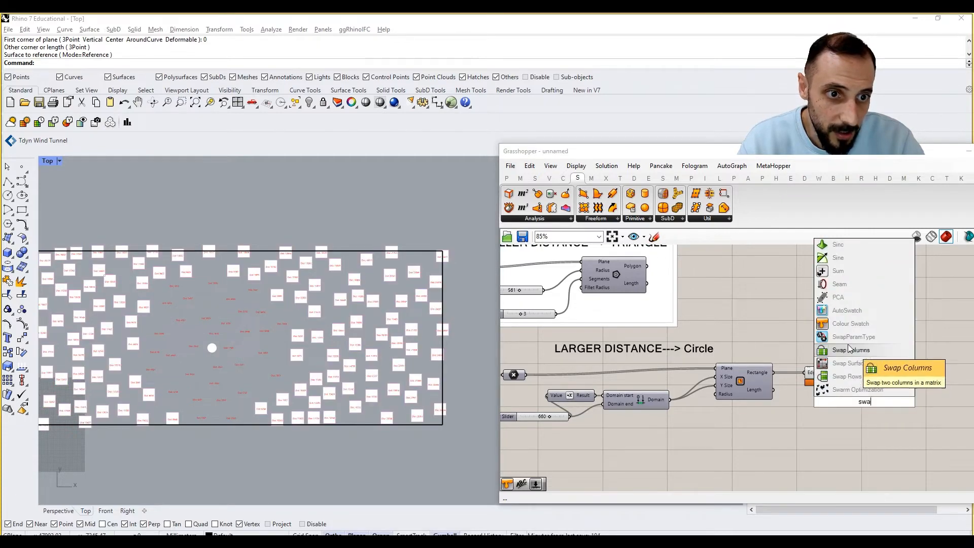
pyautogui.click(850, 323)
pyautogui.click(885, 401)
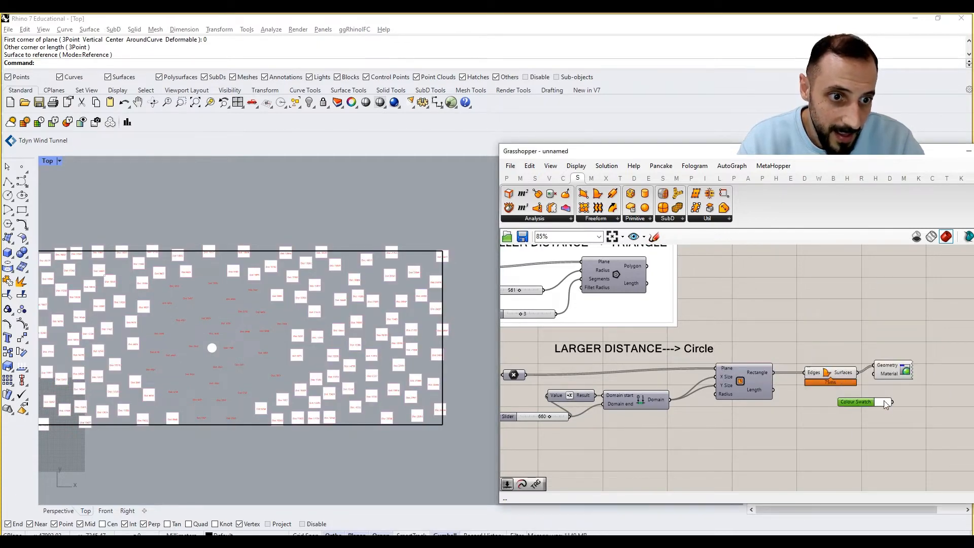
pyautogui.moveTo(886, 476); pyautogui.dragTo(906, 480)
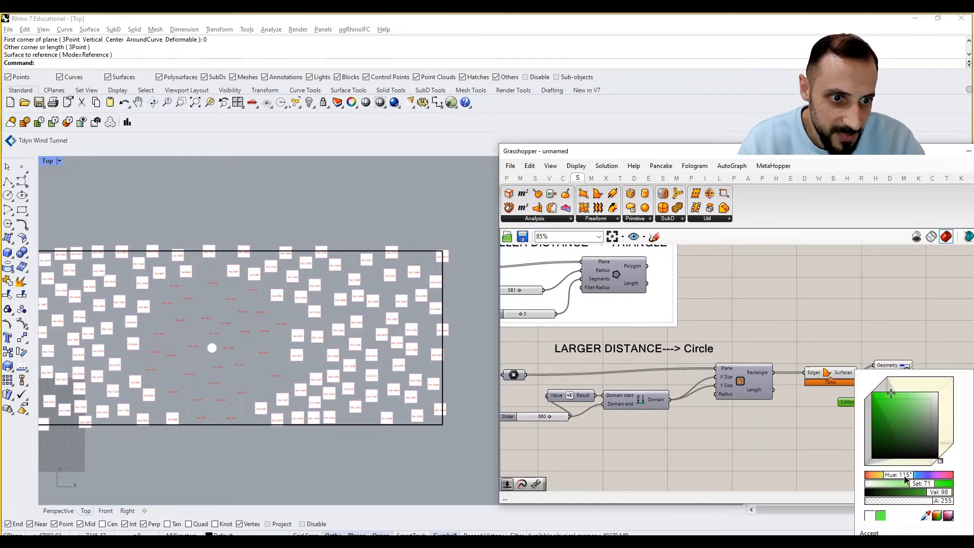
pyautogui.moveTo(891, 398); pyautogui.dragTo(871, 391)
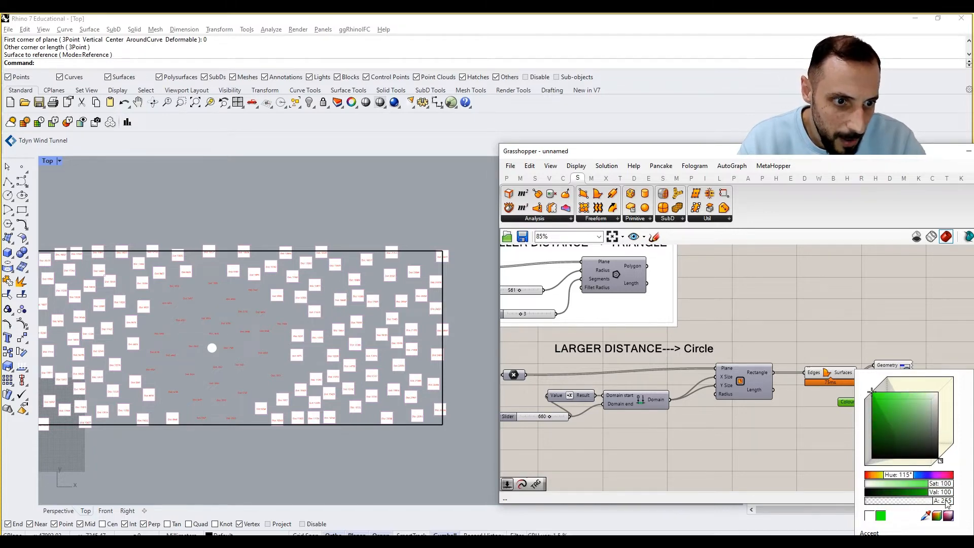
pyautogui.moveTo(946, 504); pyautogui.dragTo(910, 503)
pyautogui.click(758, 455)
# Connect the Colour Swatch to the Custom Preview's Material input and turn off the preview of the Boundary Surfaces component
pyautogui.scroll(3, 858, 413)
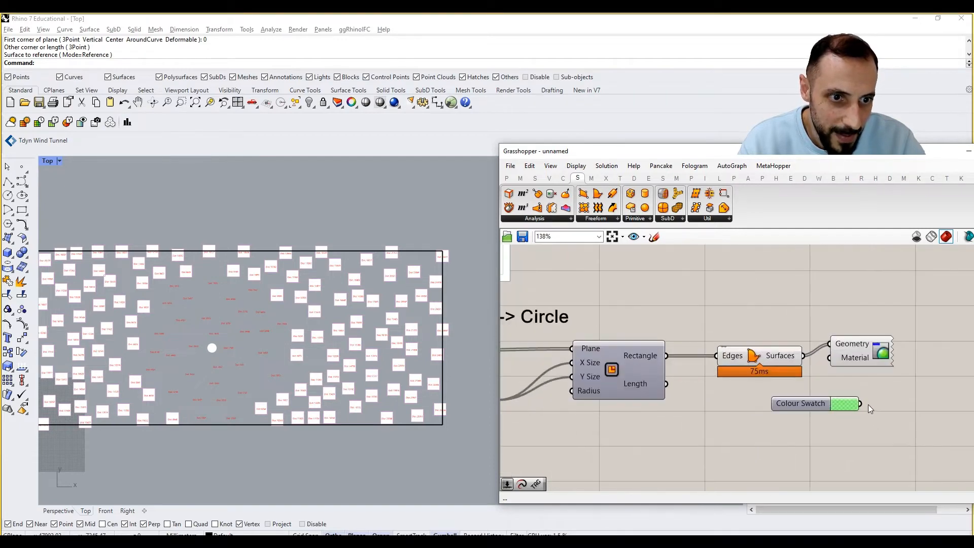
pyautogui.moveTo(860, 405); pyautogui.dragTo(852, 350)
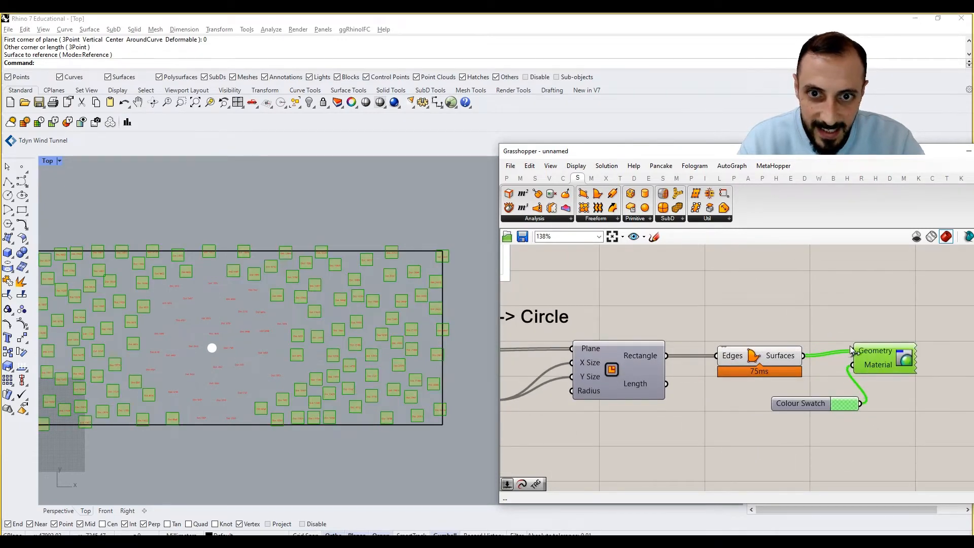
pyautogui.click(827, 335)
pyautogui.rightClick(751, 353)
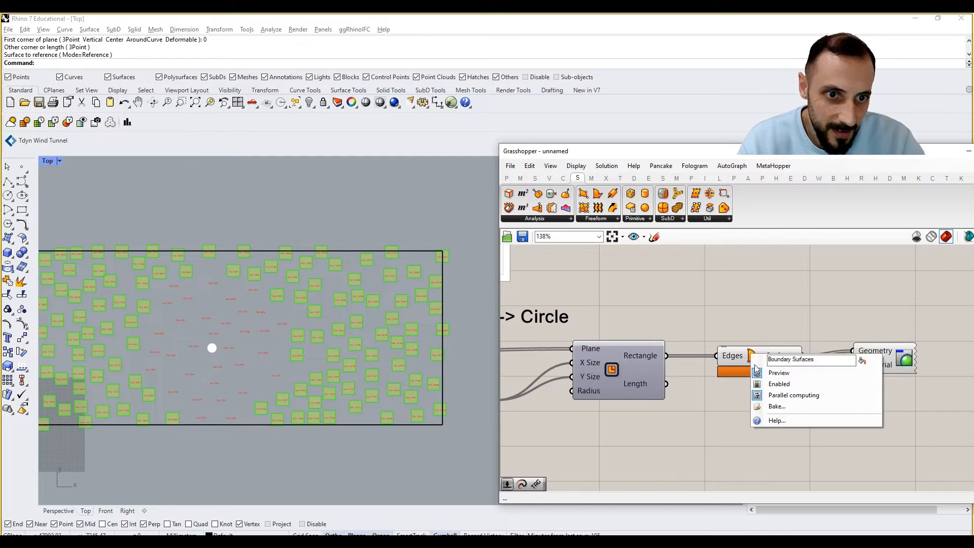
pyautogui.click(762, 372)
# Change the label above the rectangle components to "LARGER DISTANCE---> Green"
pyautogui.scroll(6, 288, 297)
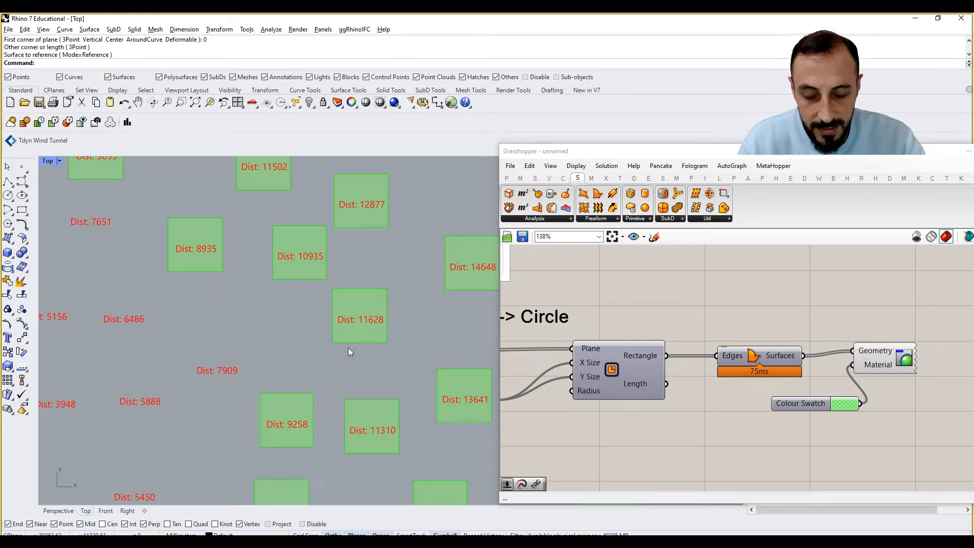
pyautogui.scroll(-6, 348, 350)
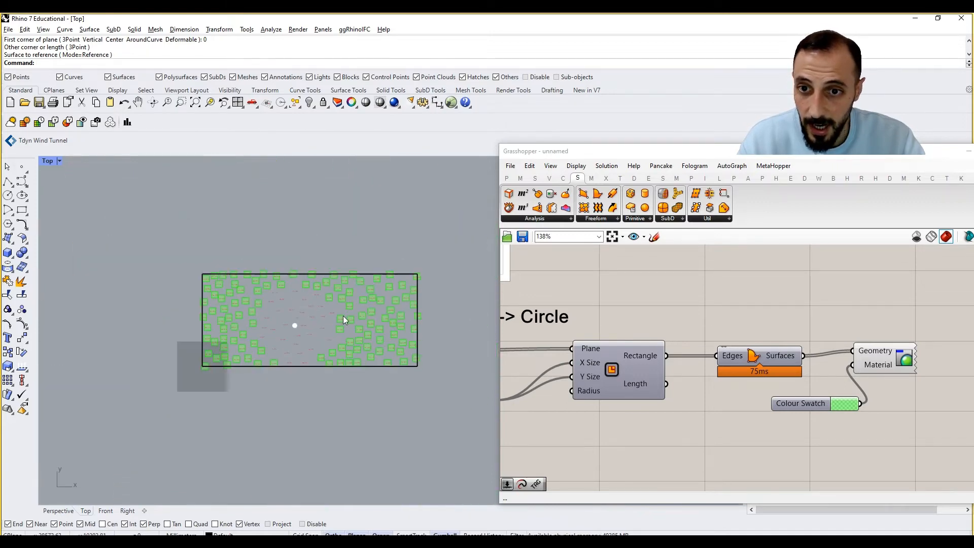
pyautogui.scroll(-3, 811, 384)
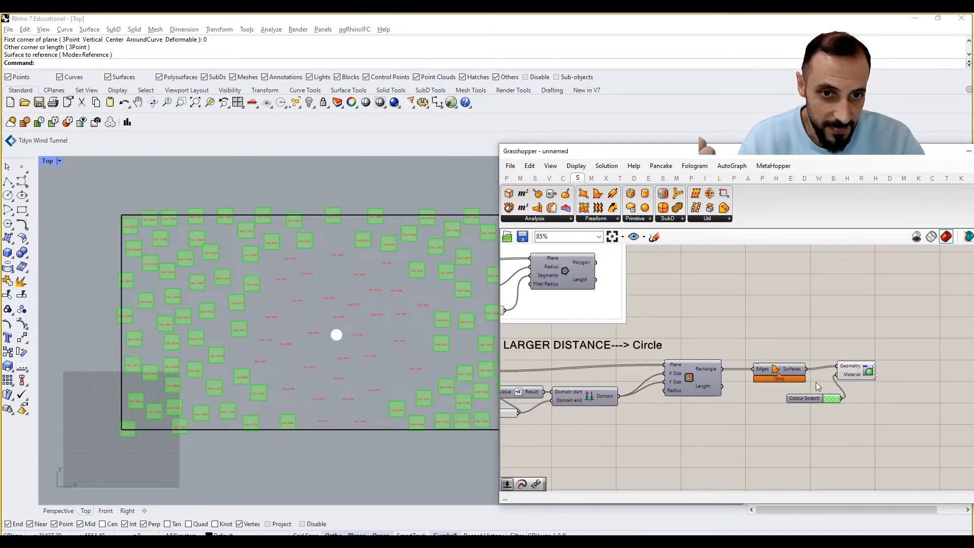
pyautogui.doubleClick(692, 332)
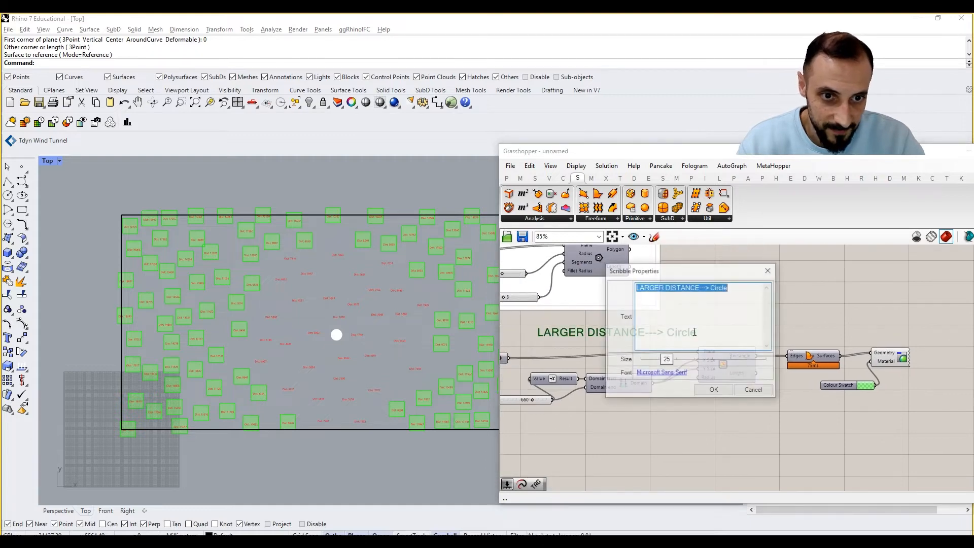
pyautogui.press('End')
pyautogui.press('BackSpace')
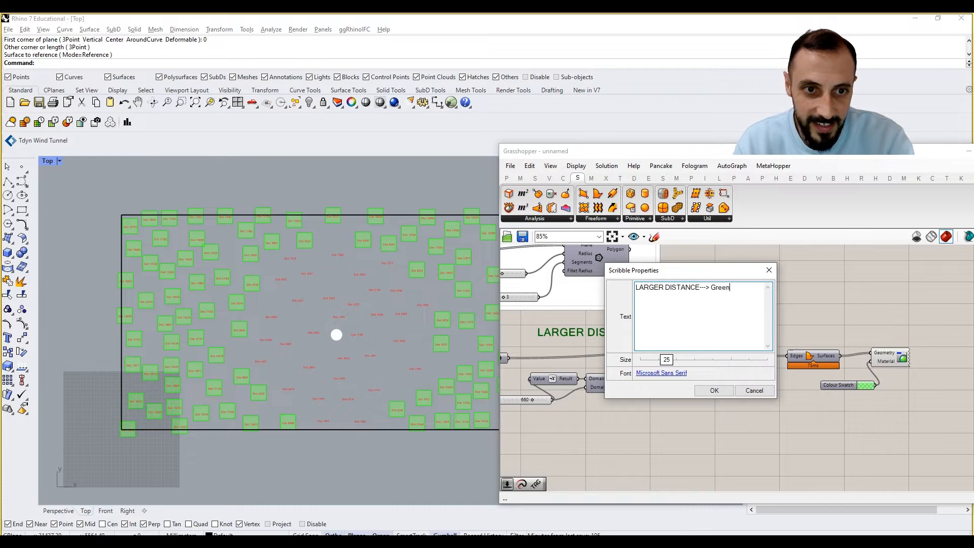
pyautogui.click(714, 390)
# Copy the green rectangle branch with its label to just below the original, and group the original branch
pyautogui.scroll(-2, 763, 374)
pyautogui.moveTo(898, 338)
pyautogui.mouseDown()
pyautogui.moveTo(793, 379)
pyautogui.moveTo(556, 403)
pyautogui.mouseUp()
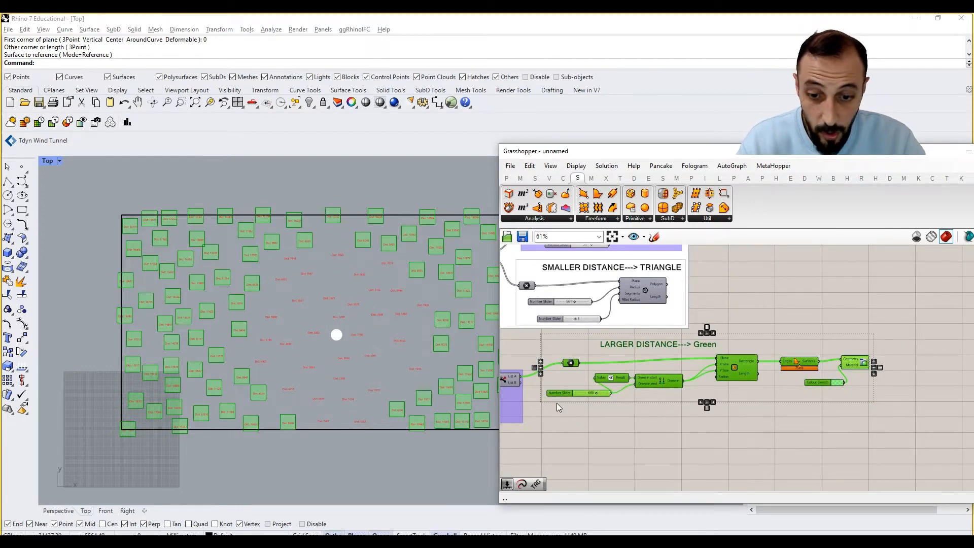
pyautogui.hotkey('ctrl', 'c')
pyautogui.hotkey('ctrl', 'v')
pyautogui.moveTo(658, 381); pyautogui.dragTo(658, 463)
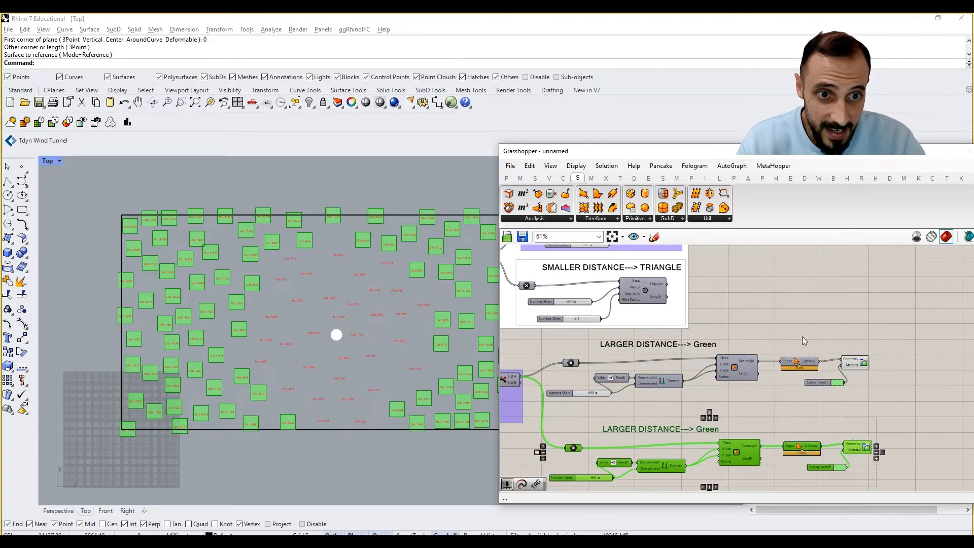
pyautogui.moveTo(886, 339); pyautogui.dragTo(561, 406)
pyautogui.hotkey('ctrl', 'g')
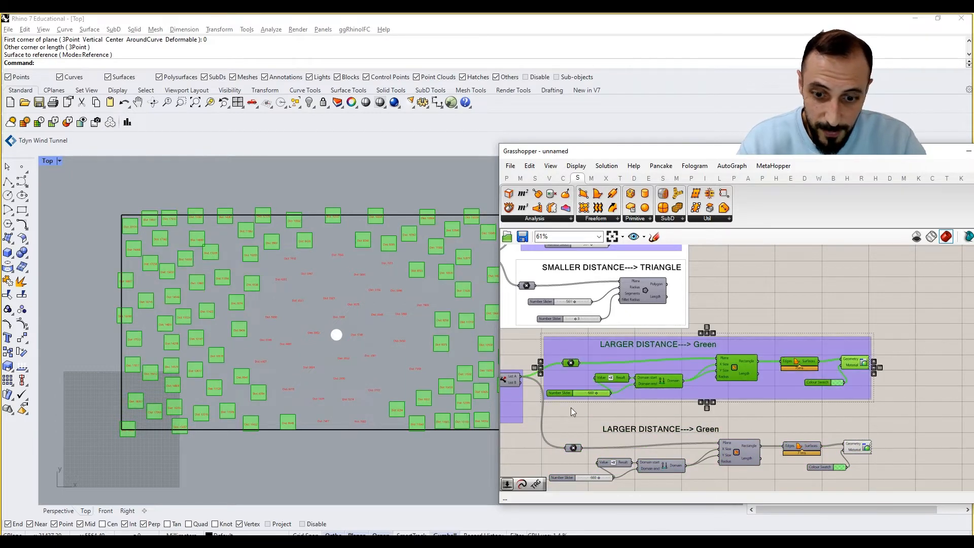
# Set the Colour Swatch of the copied branch to a semi-transparent blue
pyautogui.moveTo(571, 407); pyautogui.dragTo(620, 377, button='right')
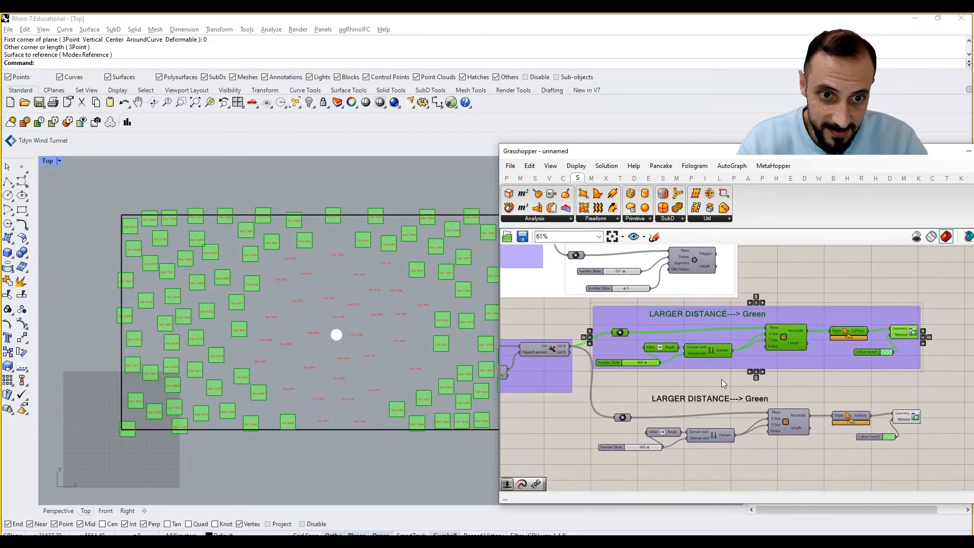
pyautogui.click(890, 438)
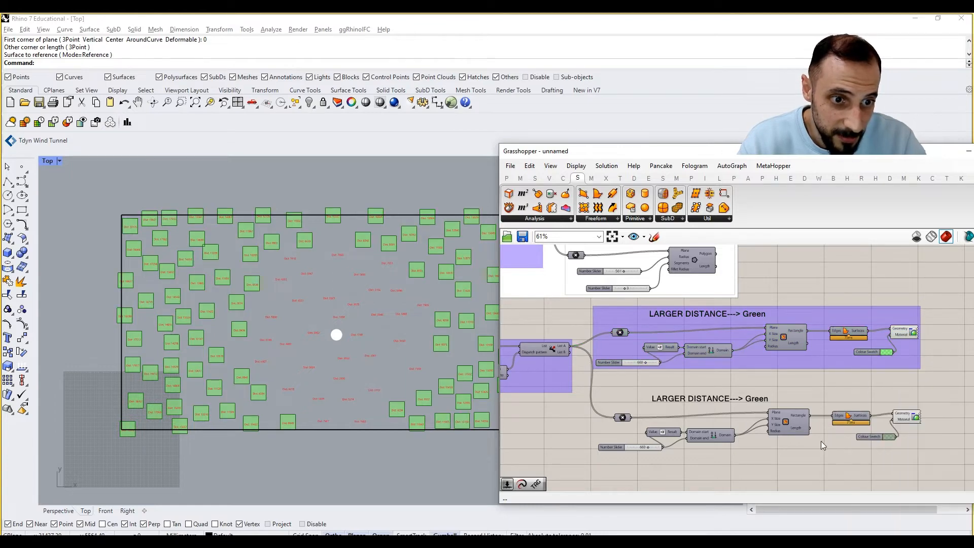
pyautogui.click(891, 438)
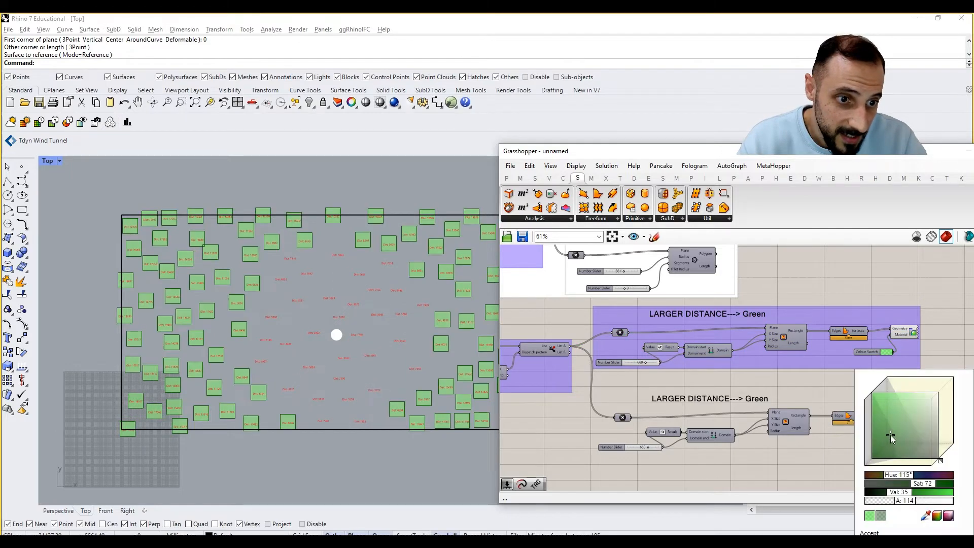
pyautogui.scroll(3, 906, 437)
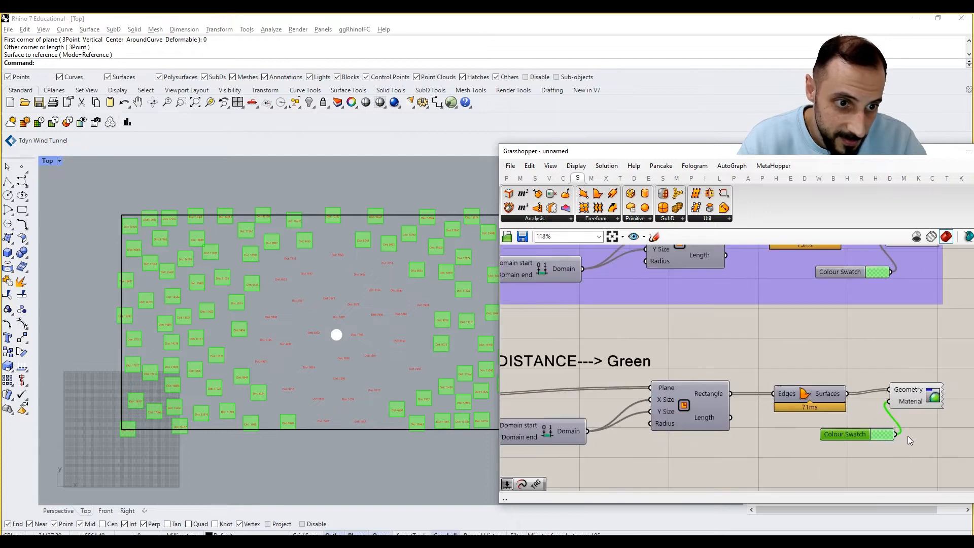
pyautogui.click(881, 435)
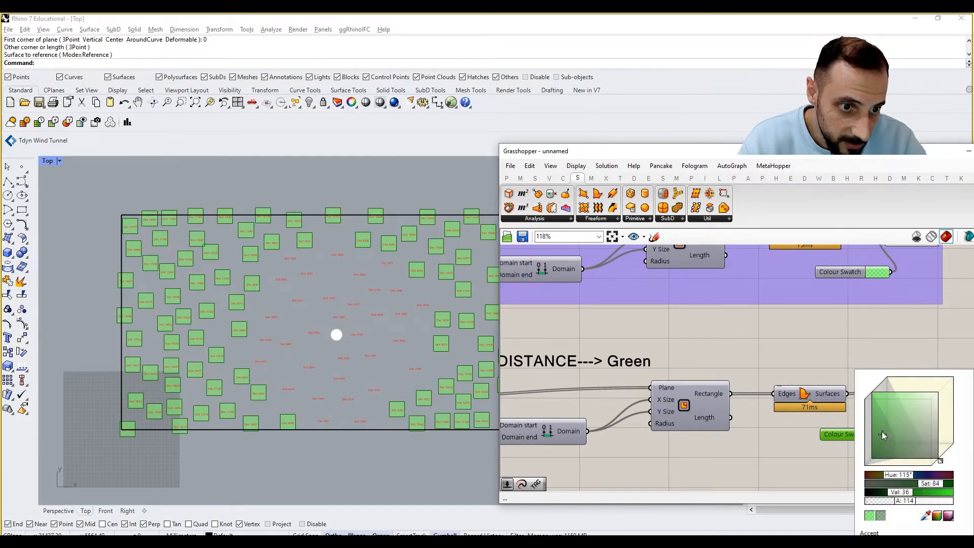
pyautogui.click(869, 394)
pyautogui.moveTo(906, 478)
pyautogui.mouseDown()
pyautogui.moveTo(939, 476)
pyautogui.moveTo(922, 476)
pyautogui.mouseUp()
pyautogui.click(795, 451)
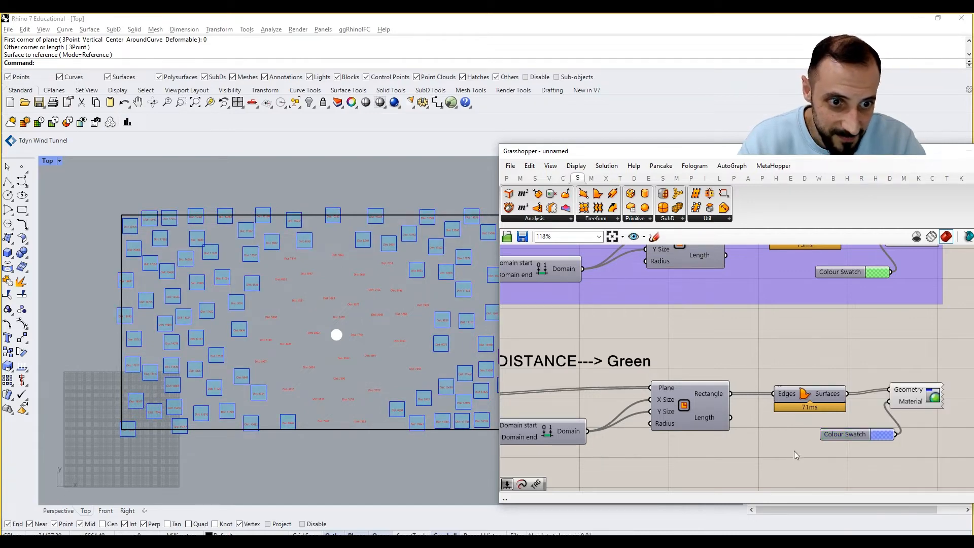
# Feed the copied Point parameter from the Dispatch component's List B output and change the copied label to "SMALLER DISTANCE---> Blue"
pyautogui.scroll(-4, 625, 381)
pyautogui.scroll(3, 581, 358)
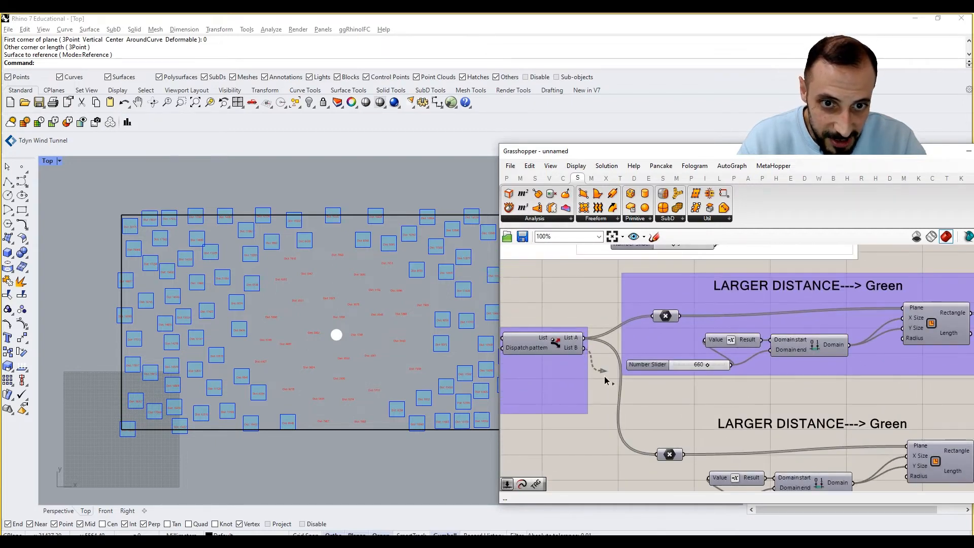
pyautogui.doubleClick(749, 426)
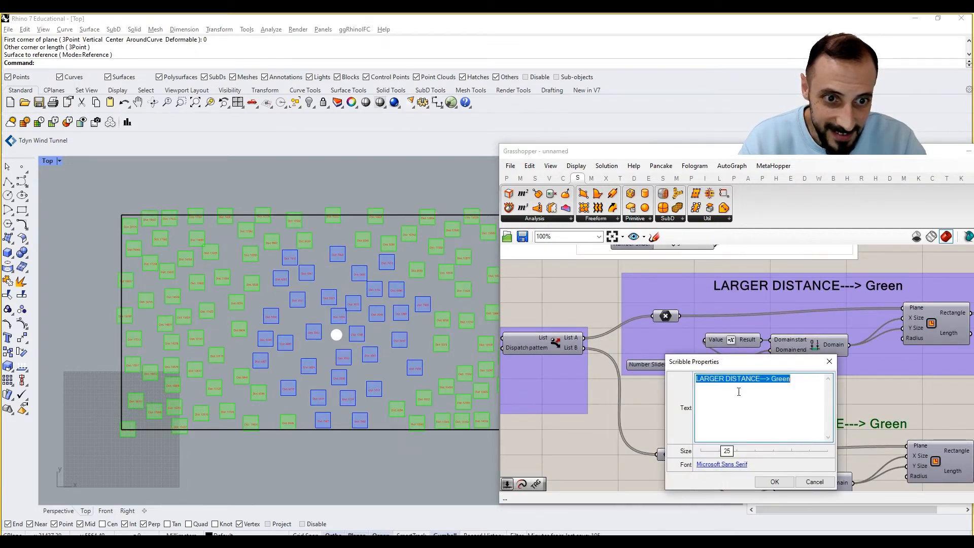
pyautogui.doubleClick(710, 379)
pyautogui.write('SMA')
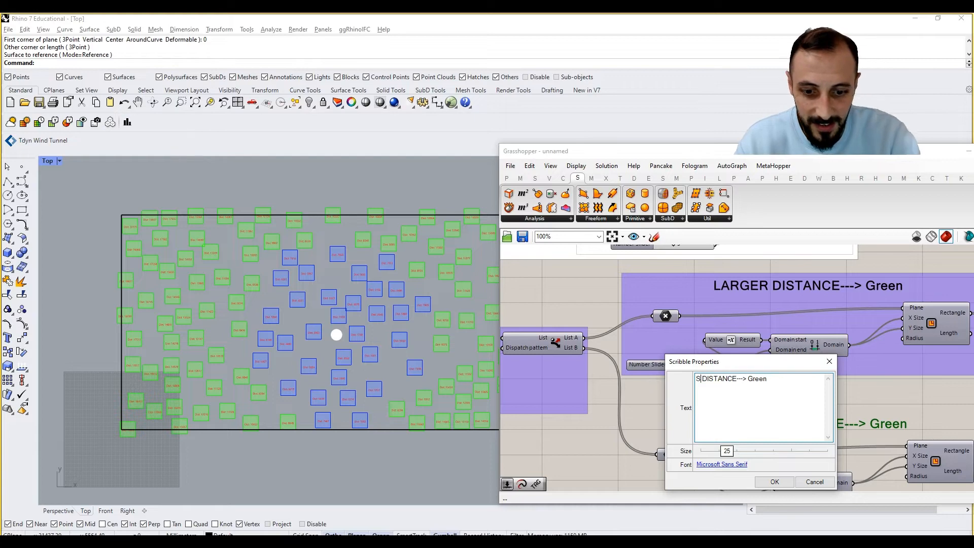
pyautogui.write('LLER ')
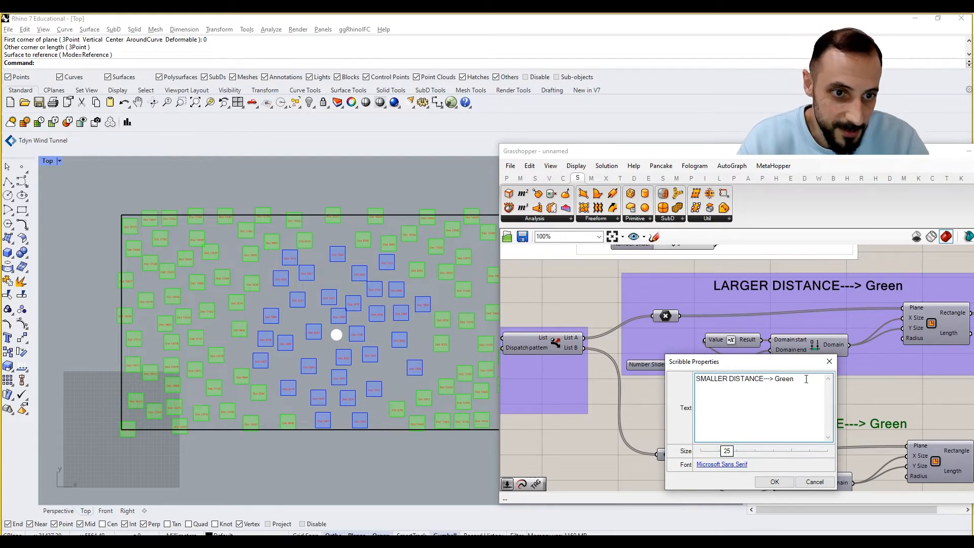
pyautogui.write('BLUE')
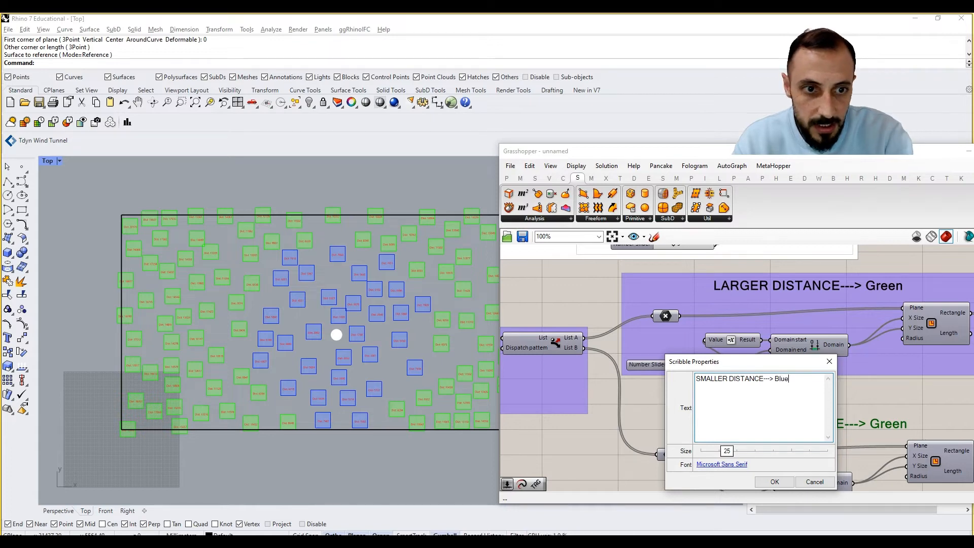
pyautogui.click(775, 481)
# Group the components and label of the "SMALLER DISTANCE---> Blue" branch
pyautogui.scroll(-3, 690, 407)
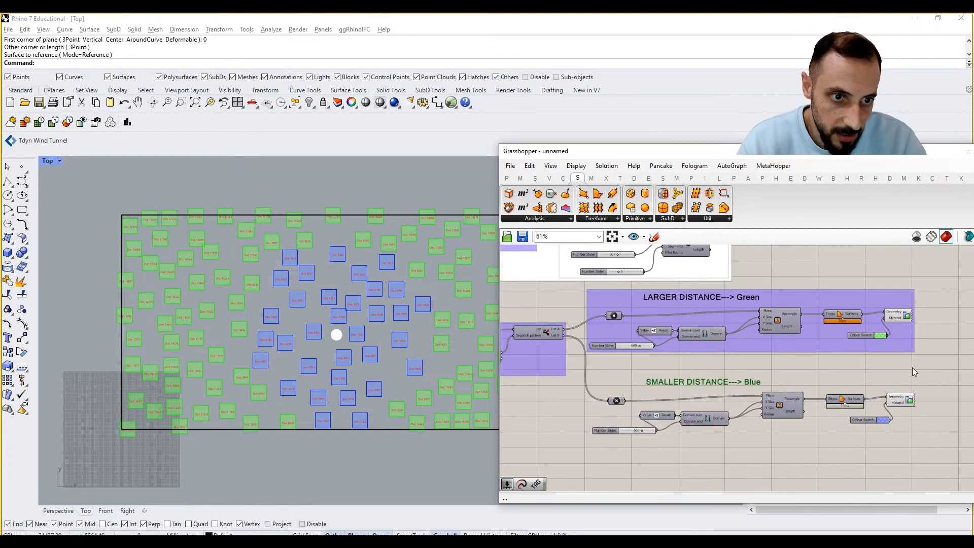
pyautogui.moveTo(912, 371); pyautogui.dragTo(596, 447)
pyautogui.hotkey('ctrl', 'g')
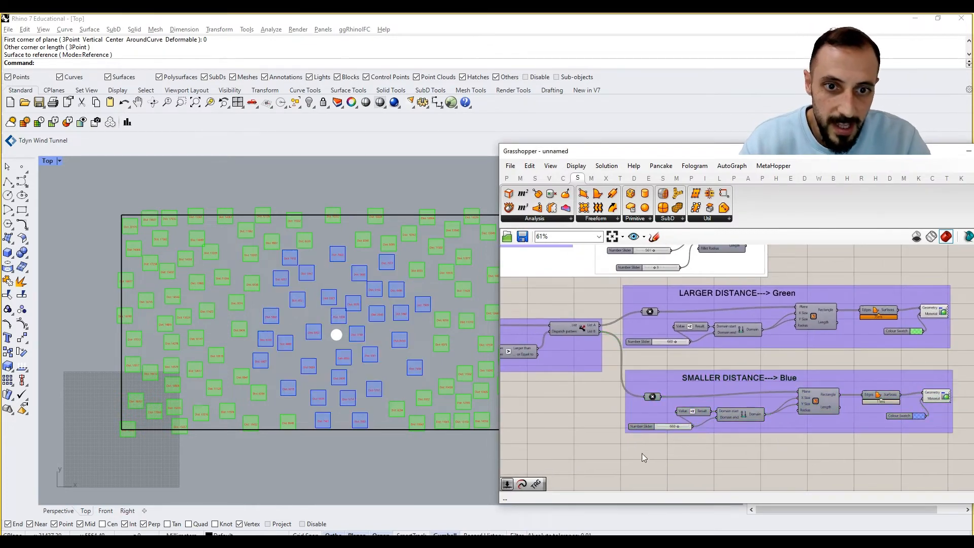
# Group the Dispatch components together with the green and blue branches into one outer group
pyautogui.scroll(-2, 641, 452)
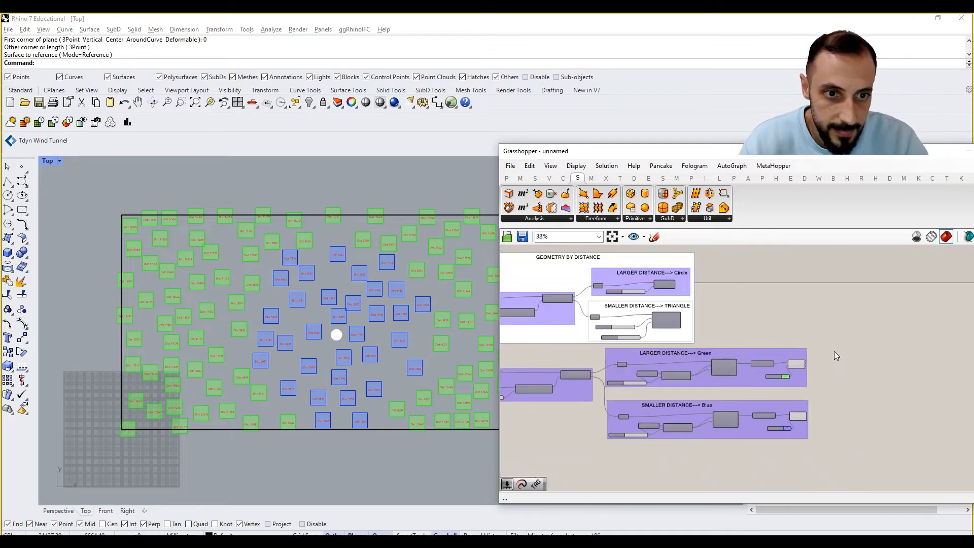
pyautogui.scroll(-1, 837, 353)
pyautogui.moveTo(836, 348); pyautogui.dragTo(552, 439)
pyautogui.rightClick(575, 419)
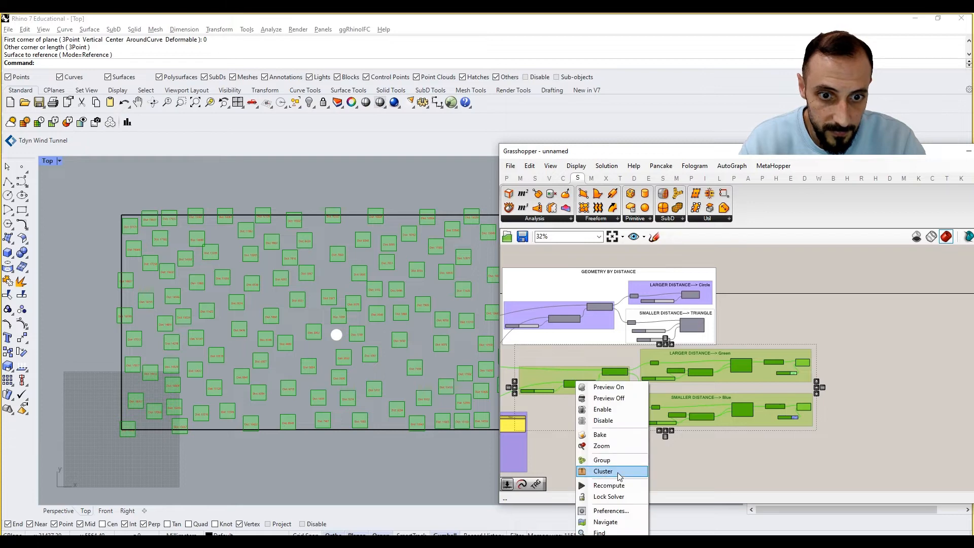
pyautogui.click(616, 462)
# Colour the outer group around the green and blue branches light red, and shift it and the geometry group along the canvas
pyautogui.rightClick(613, 416)
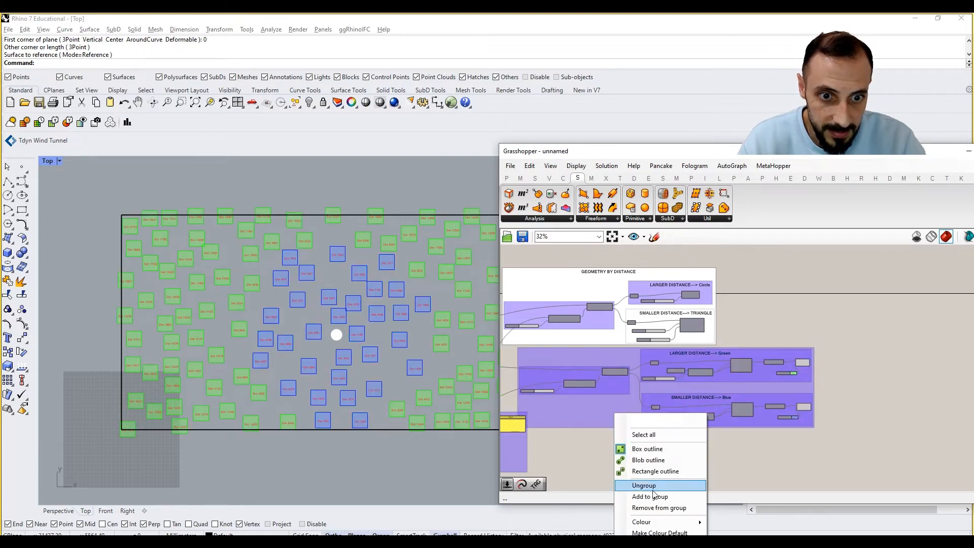
pyautogui.moveTo(659, 523)
pyautogui.moveTo(778, 487); pyautogui.dragTo(706, 481)
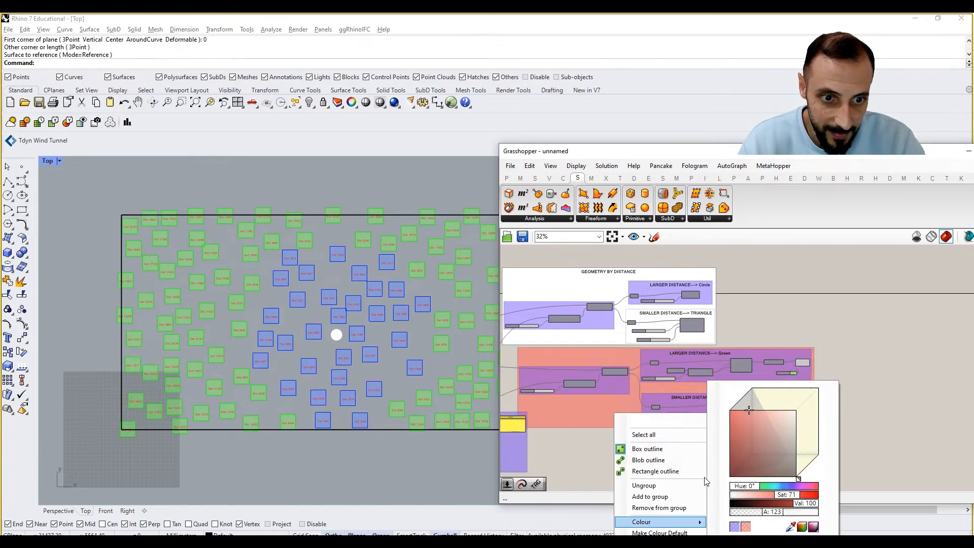
pyautogui.click(583, 433)
pyautogui.moveTo(592, 414); pyautogui.dragTo(645, 416)
pyautogui.moveTo(601, 277); pyautogui.dragTo(698, 261)
# Place a copy of the "GEOMETRY BY DISTANCE" label above the green and blue branches and add it to the red outer group
pyautogui.click(663, 340)
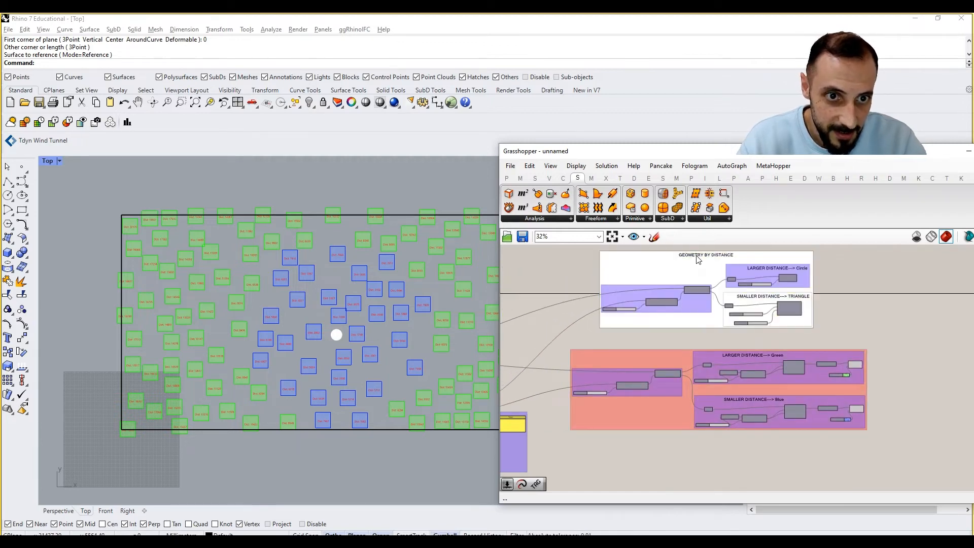
pyautogui.rightClick(666, 354)
pyautogui.click(696, 439)
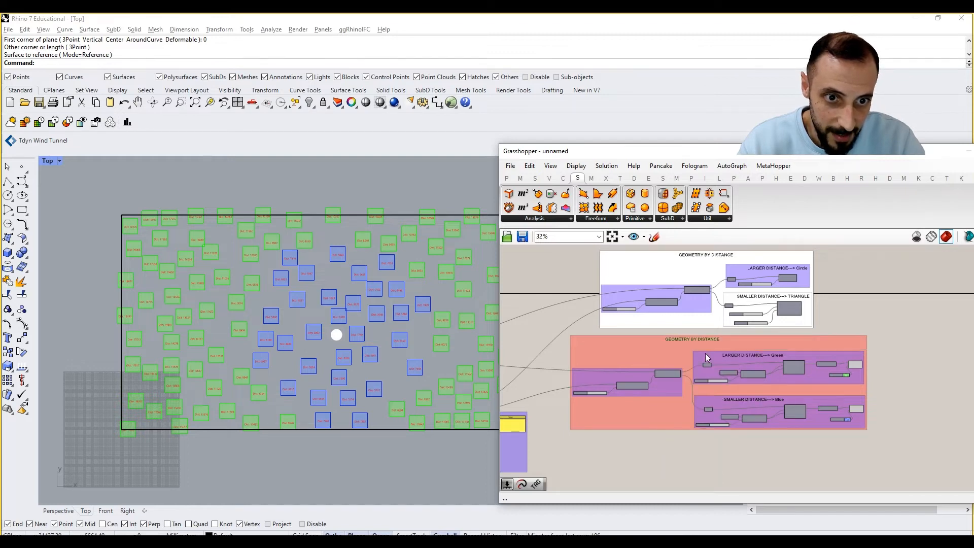
# Change the copied label's text to "COLOR BY DISTANCE"
pyautogui.scroll(2, 706, 355)
pyautogui.doubleClick(692, 338)
pyautogui.doubleClick(660, 293)
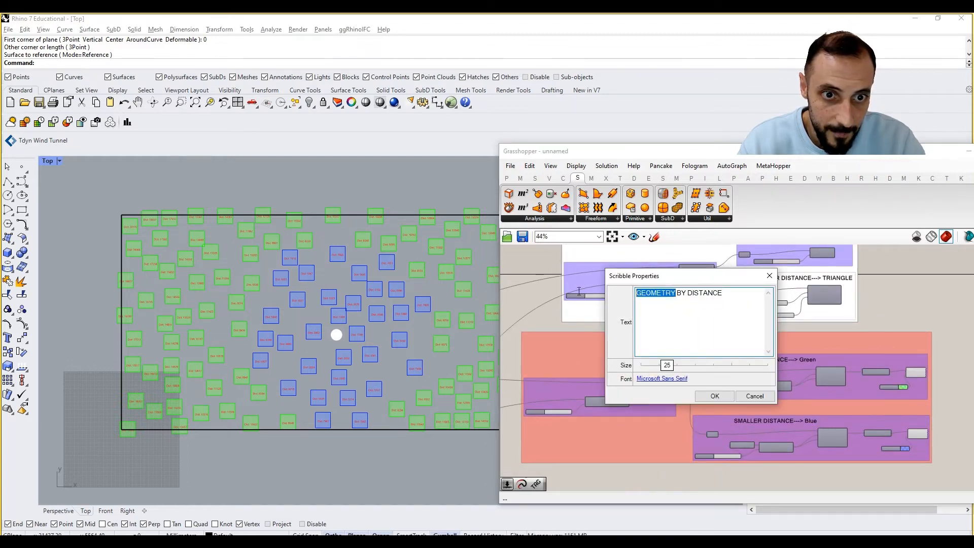
pyautogui.write('COLOR')
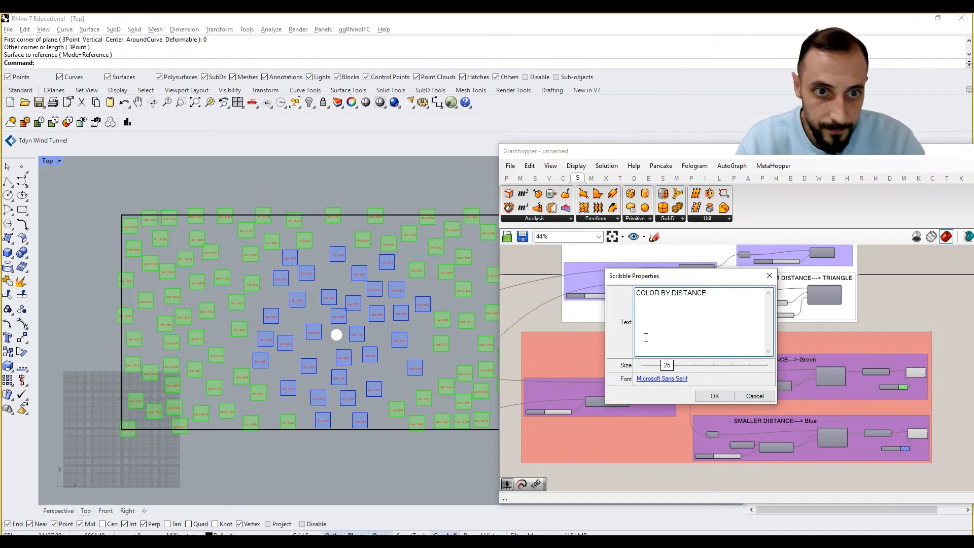
pyautogui.click(717, 398)
# Make the red colour of the "COLOR BY DISTANCE" group fully opaque
pyautogui.rightClick(569, 339)
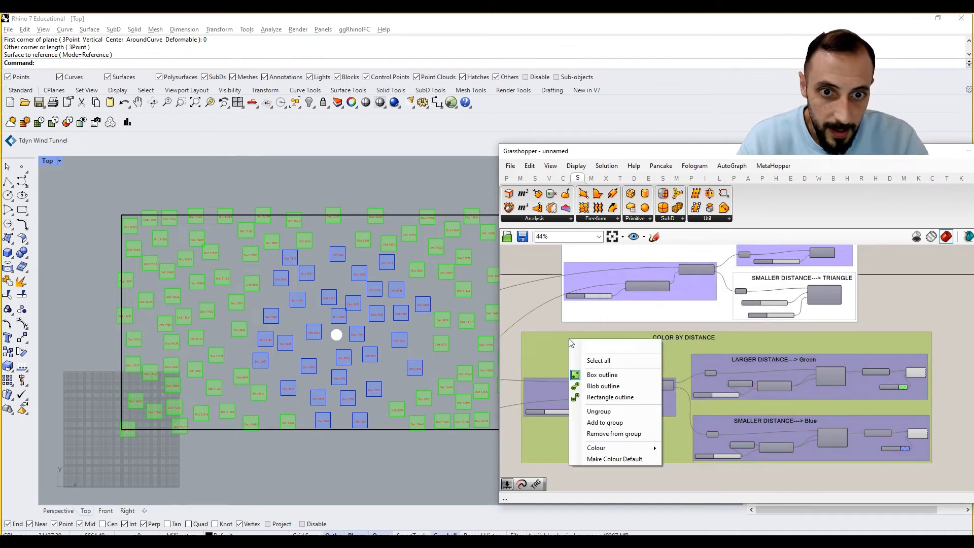
pyautogui.moveTo(658, 451)
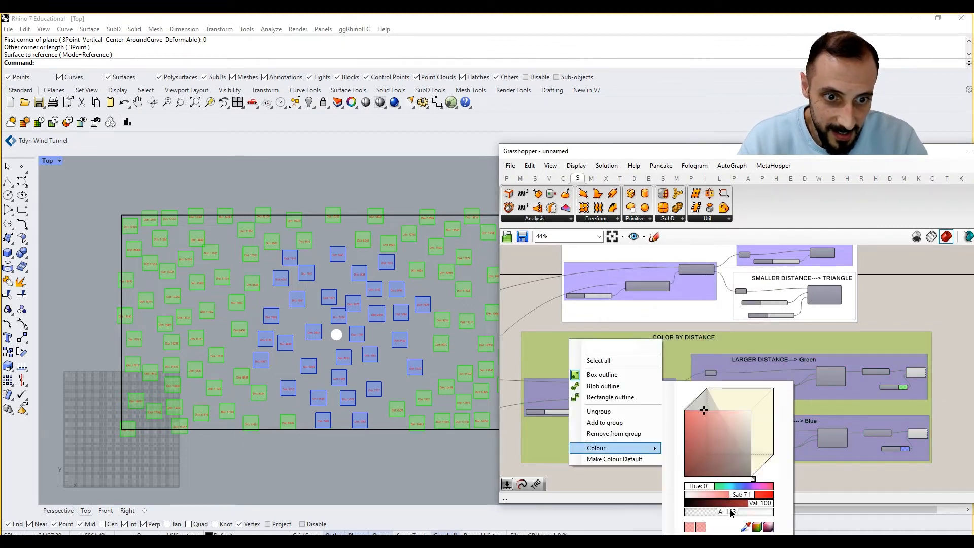
pyautogui.moveTo(730, 512); pyautogui.dragTo(773, 512)
pyautogui.click(590, 475)
# Move the attractor point by setting its two-dimensional slider to about 0.47 ; 0.5
pyautogui.scroll(-4, 703, 410)
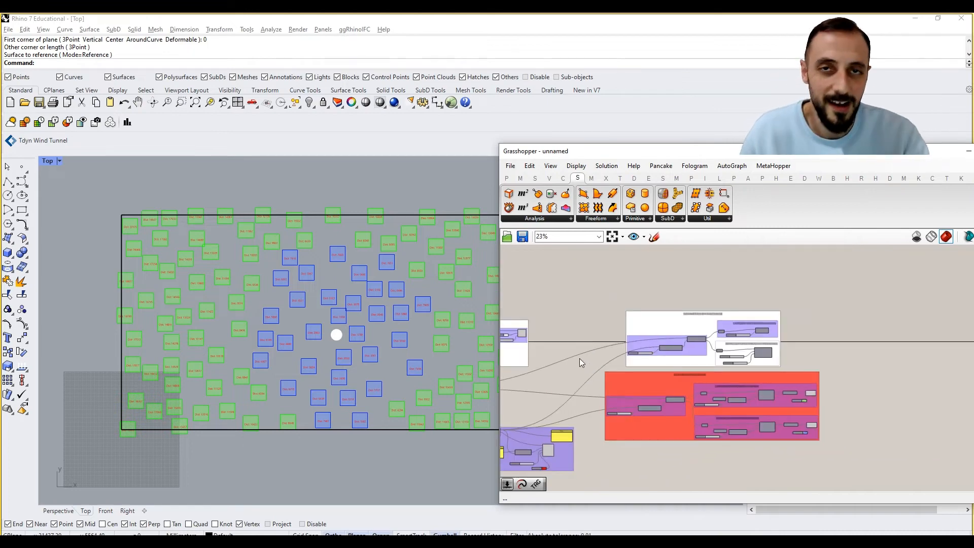
pyautogui.moveTo(503, 355); pyautogui.dragTo(579, 361, button='right')
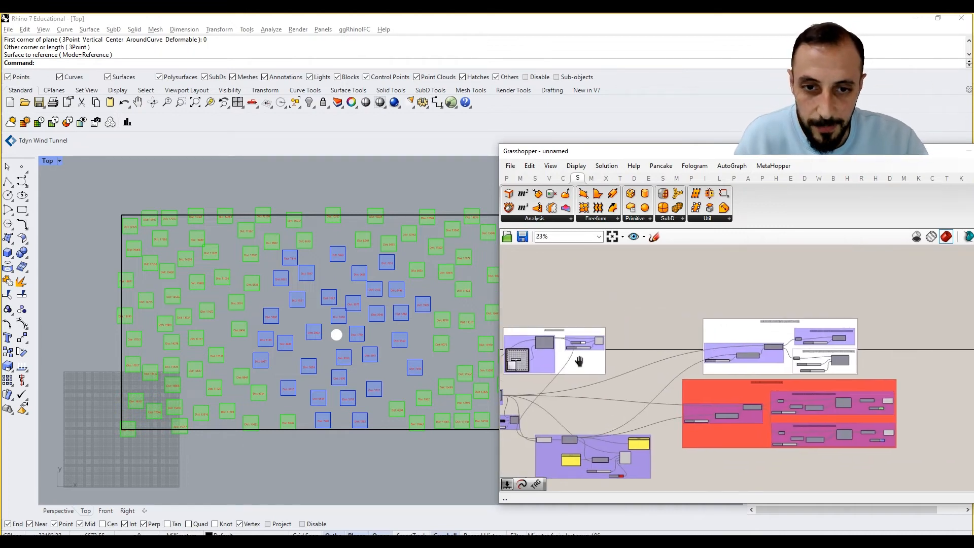
pyautogui.scroll(6, 579, 361)
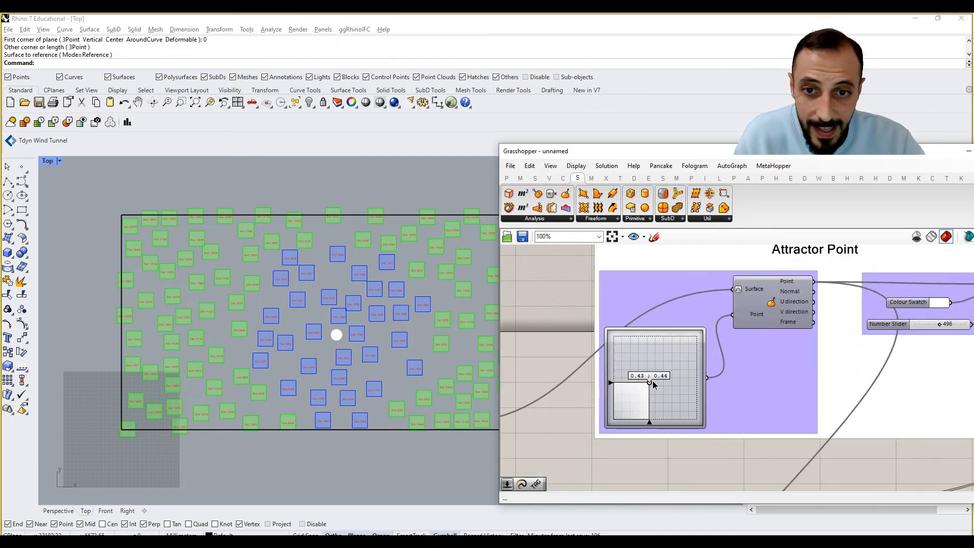
pyautogui.moveTo(652, 380)
pyautogui.mouseDown()
pyautogui.moveTo(663, 374)
pyautogui.moveTo(658, 364)
pyautogui.moveTo(627, 362)
pyautogui.moveTo(624, 375)
pyautogui.moveTo(653, 377)
pyautogui.mouseUp()
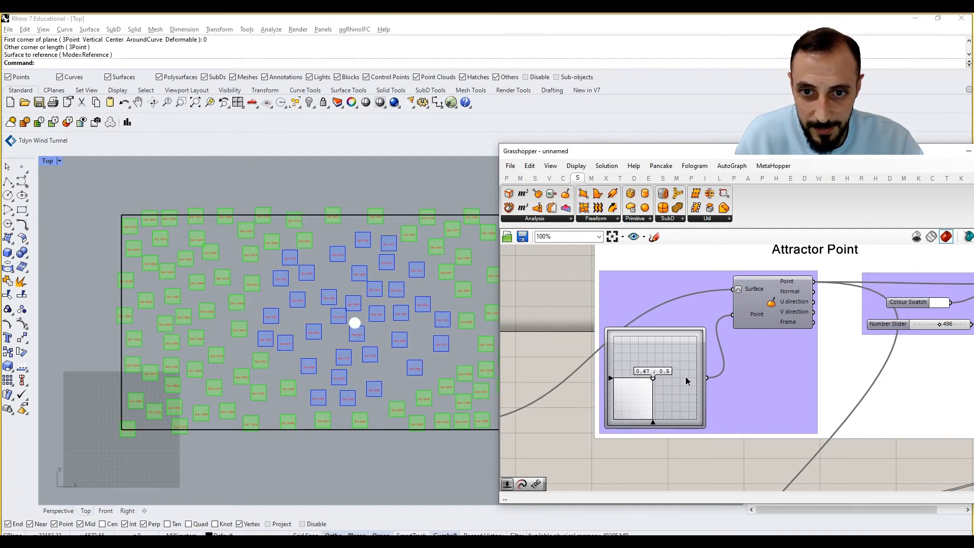
# Lower the distance threshold on the number slider feeding the colour group's Larger Than comparison, trying values around 6266
pyautogui.scroll(-6, 686, 378)
pyautogui.moveTo(823, 433); pyautogui.dragTo(682, 354, button='right')
pyautogui.scroll(2, 854, 406)
pyautogui.moveTo(854, 406); pyautogui.dragTo(790, 390, button='right')
pyautogui.scroll(6, 766, 388)
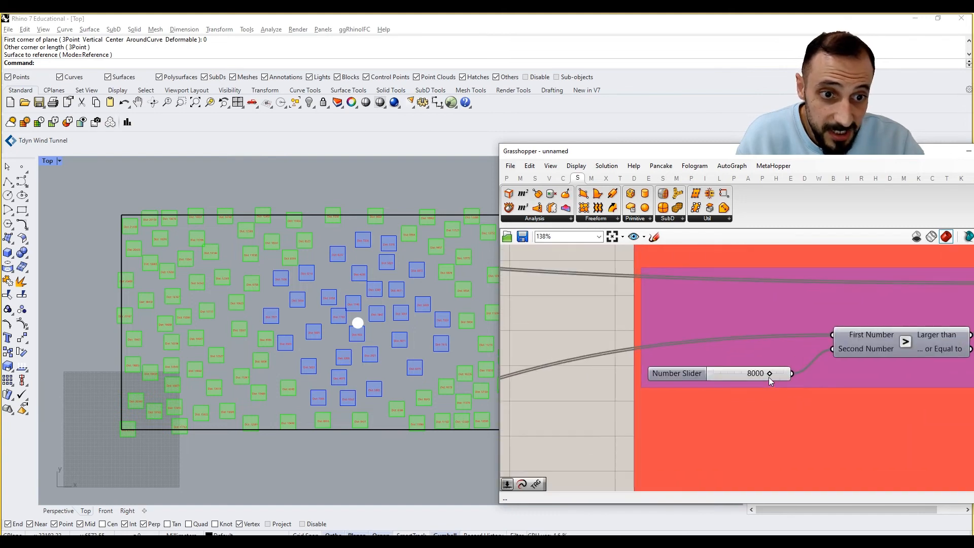
pyautogui.moveTo(767, 375)
pyautogui.mouseDown()
pyautogui.moveTo(784, 378)
pyautogui.moveTo(765, 378)
pyautogui.mouseUp()
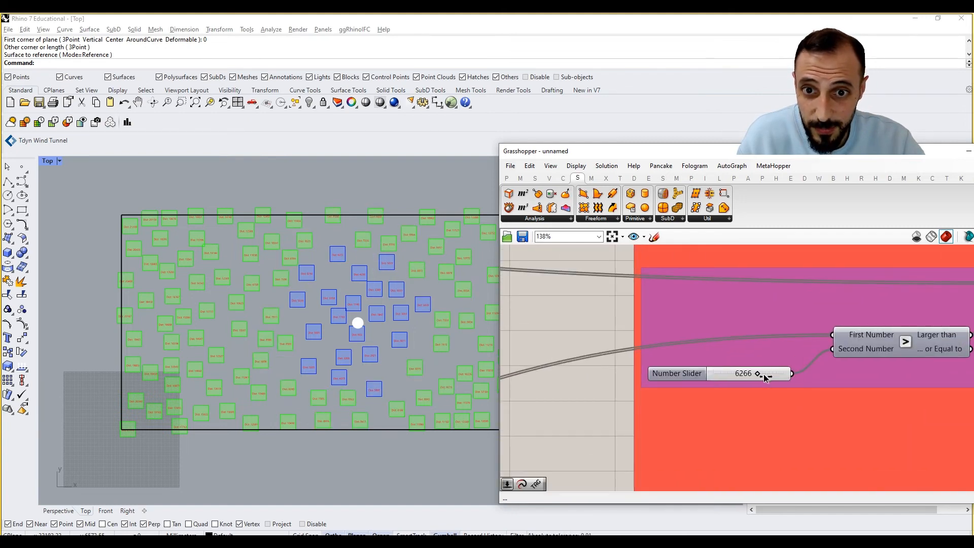
pyautogui.hotkey('alt', 'Tab')
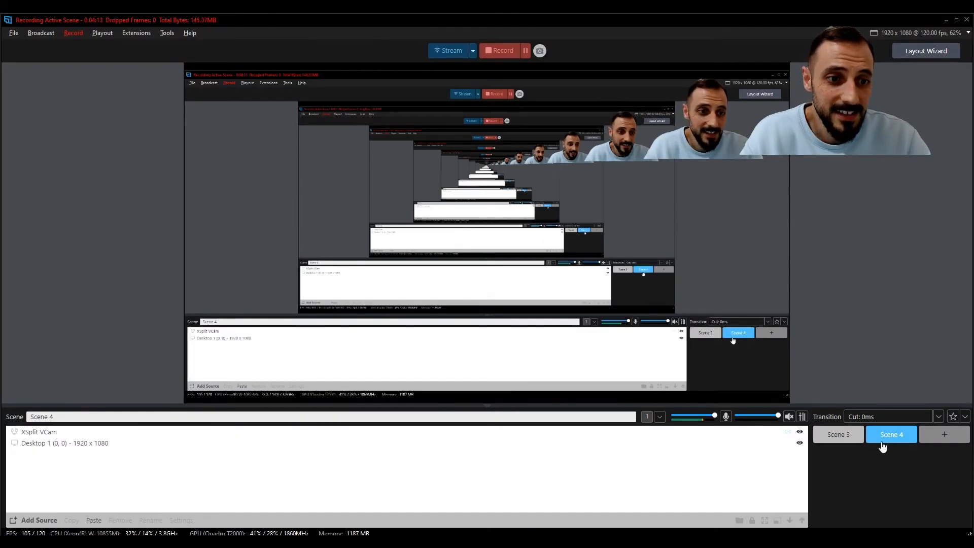
pyautogui.click(854, 434)
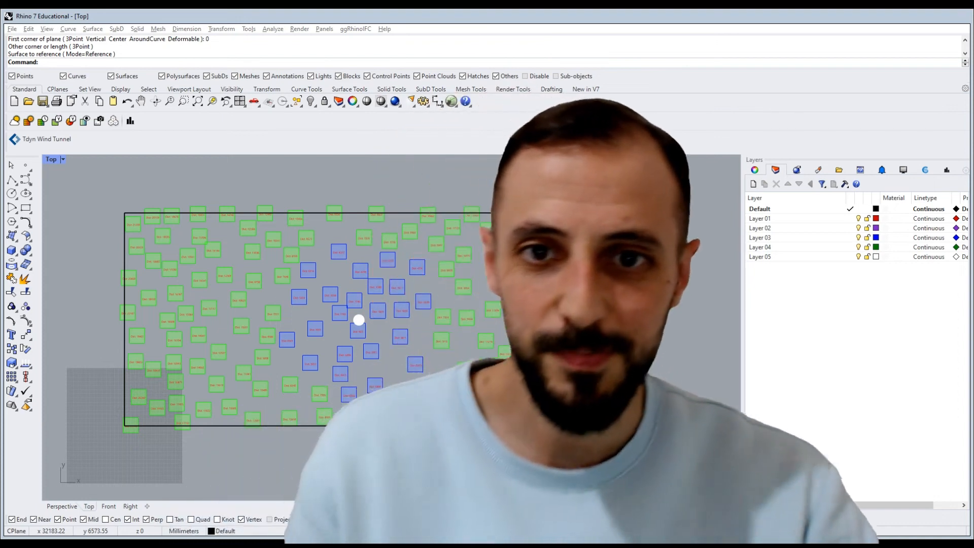